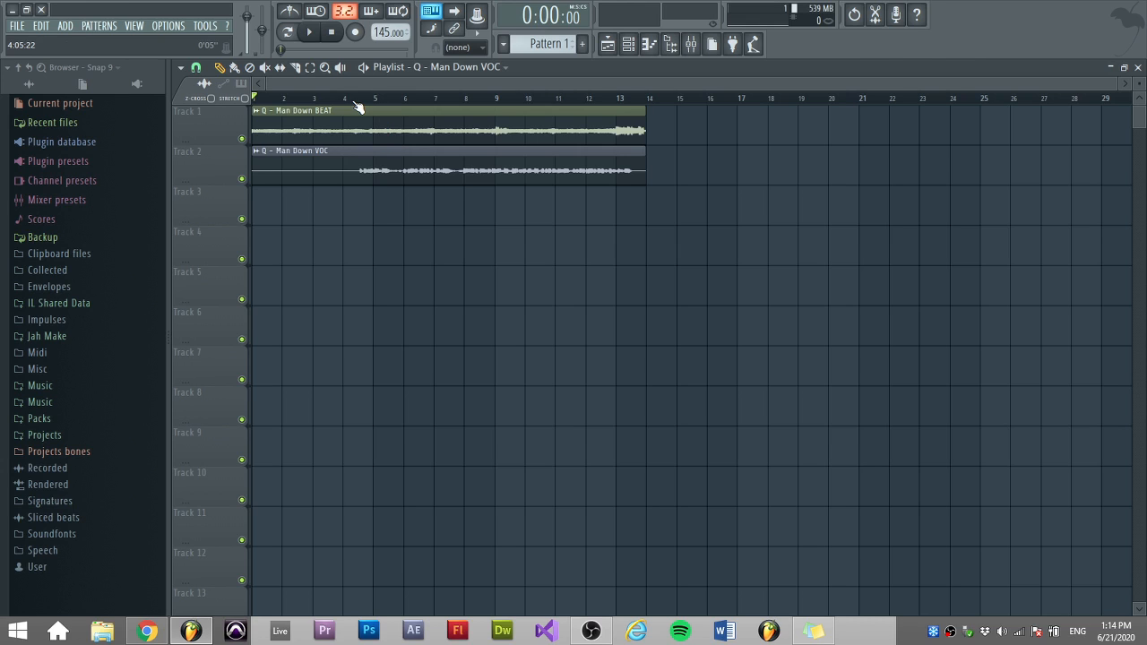
click(312, 36)
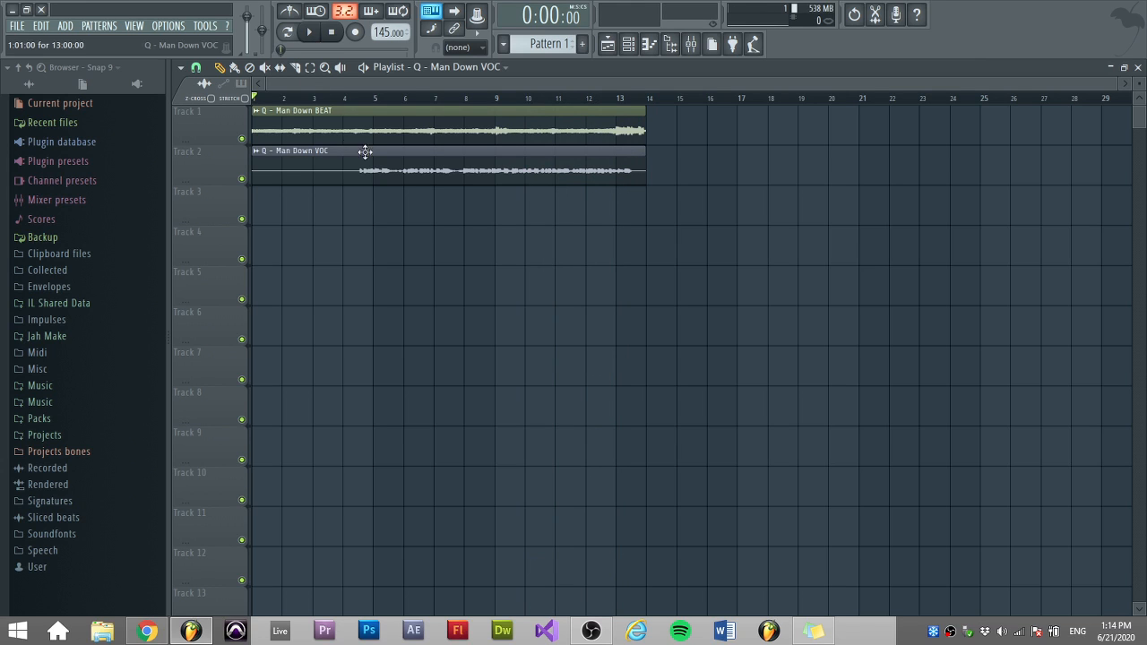
double_click(427, 157)
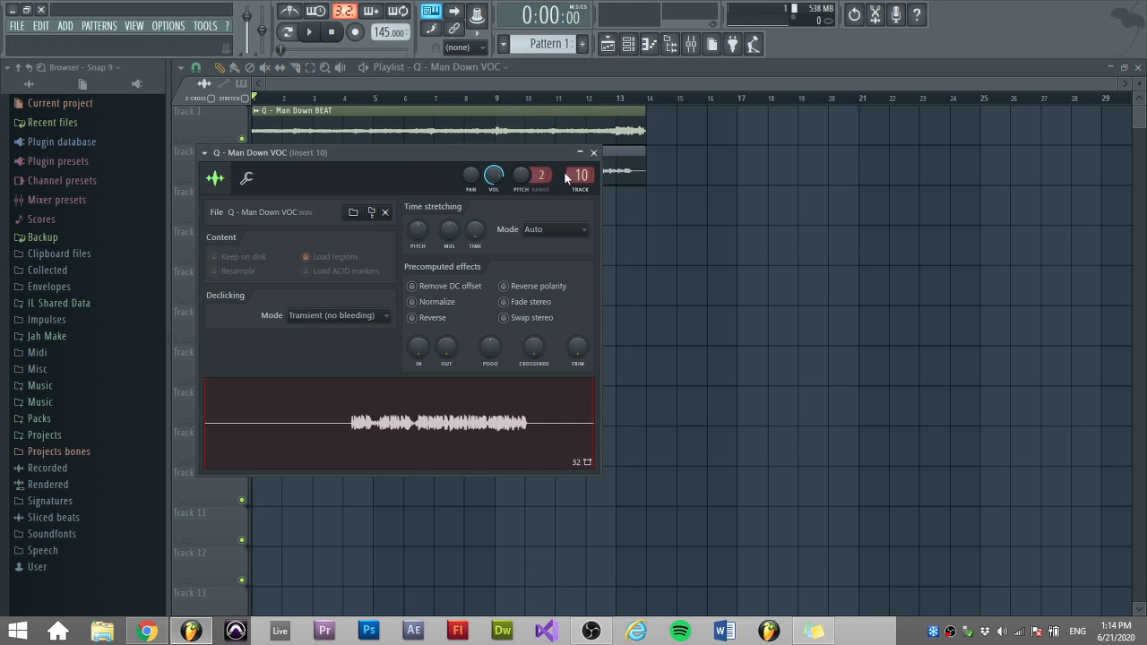
drag(563, 152, 633, 163)
click(662, 165)
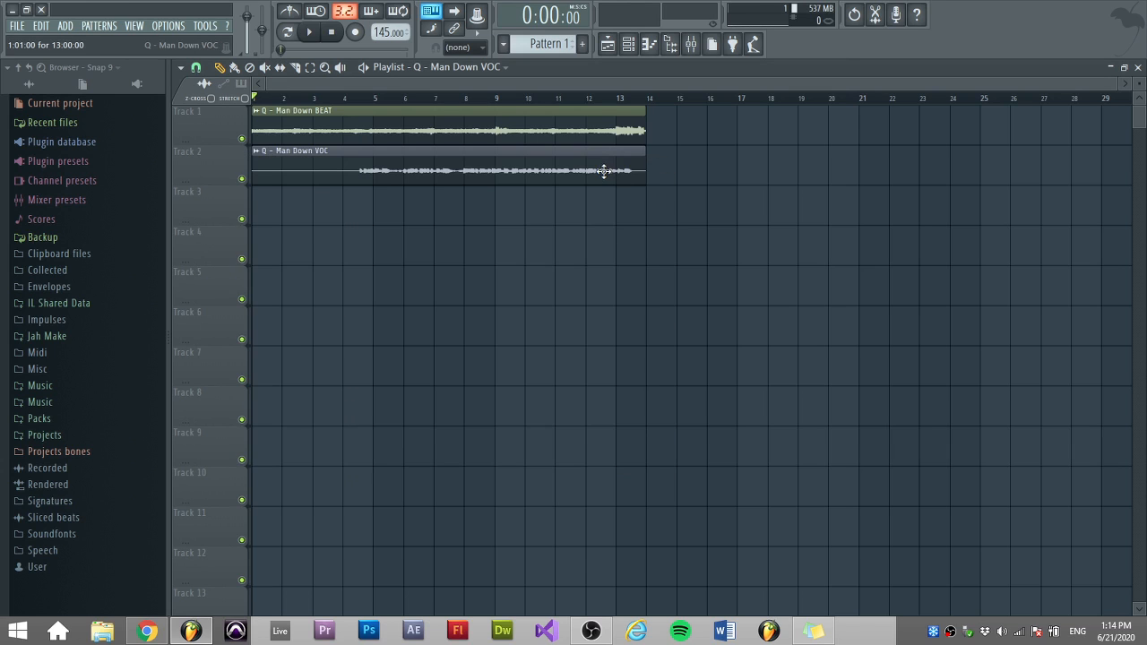
Open the vocal clip's channel settings and jump to its mixer insert 10.
double_click(482, 161)
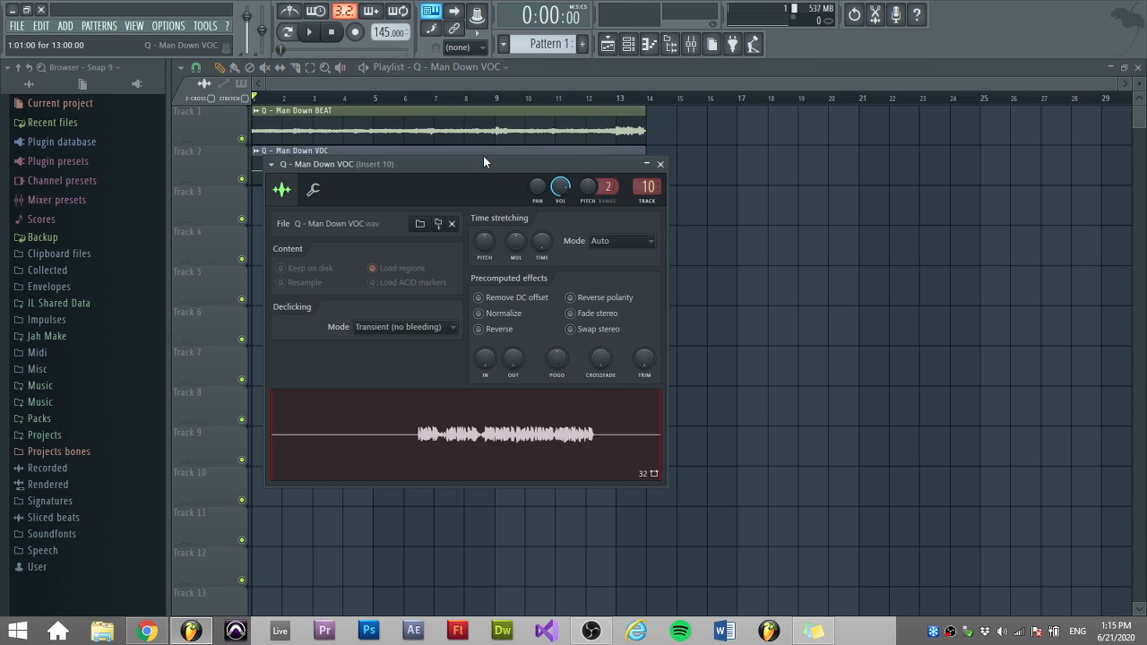
drag(483, 155, 533, 210)
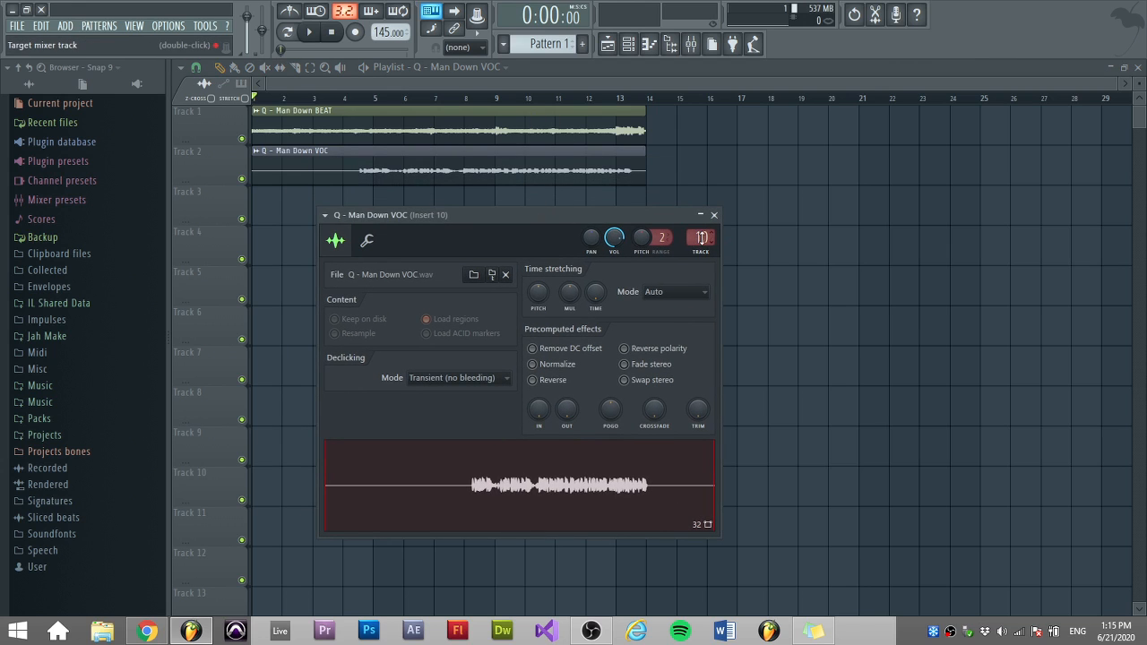
click(701, 238)
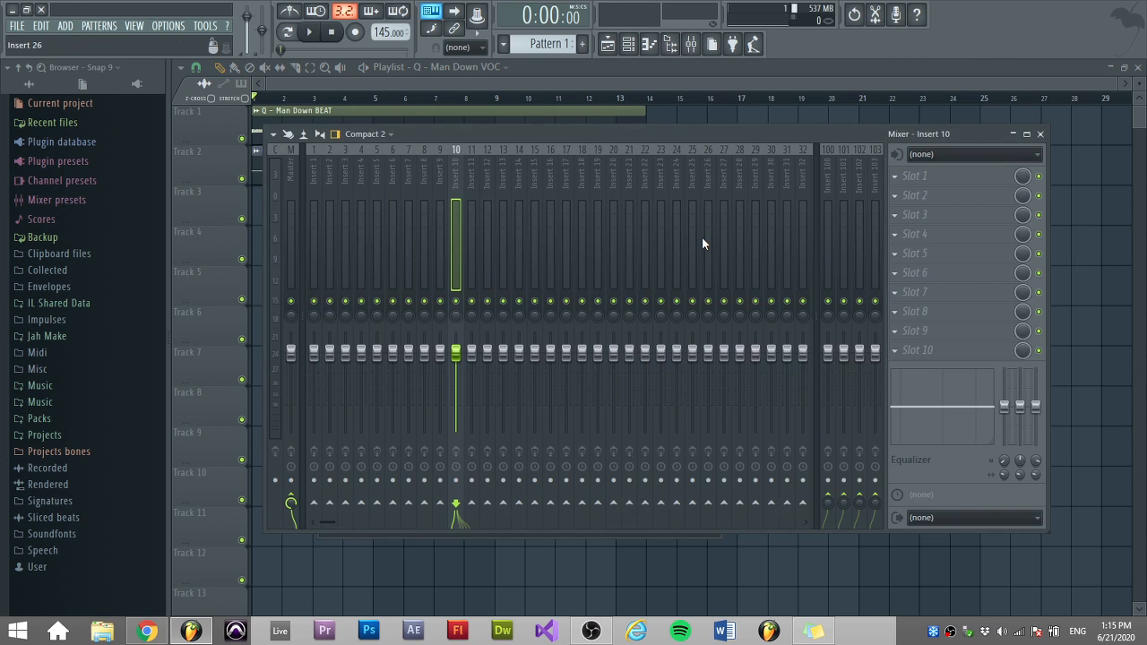
Load Fruity Reeverb 2 into effect slot 2 of the vocal's mixer insert.
click(908, 208)
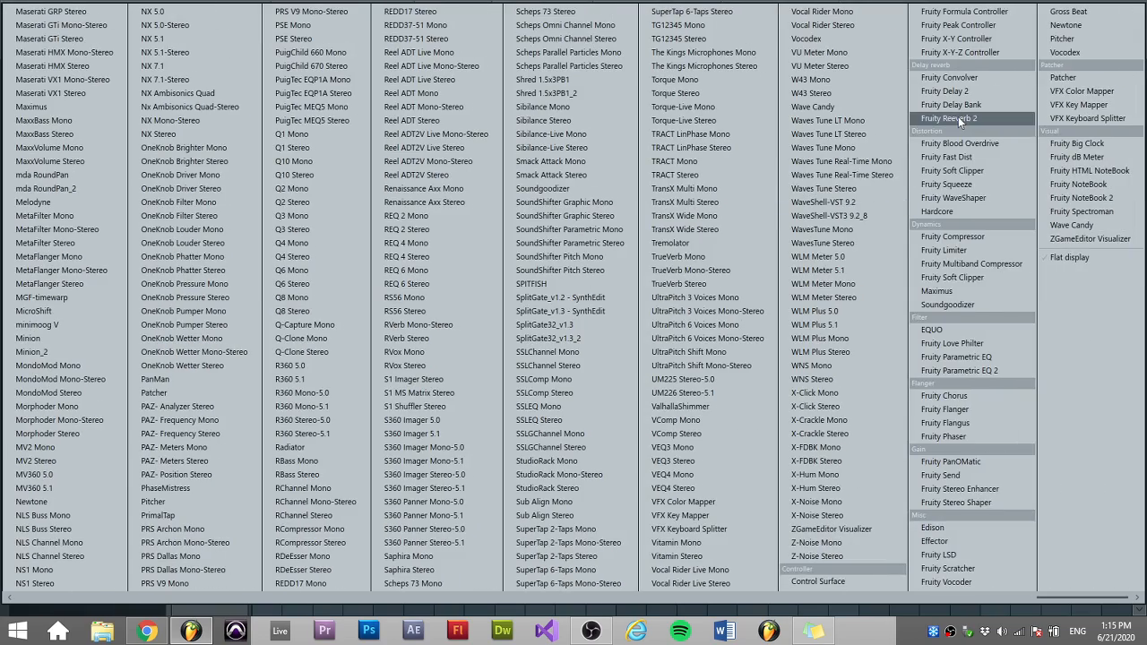
click(958, 117)
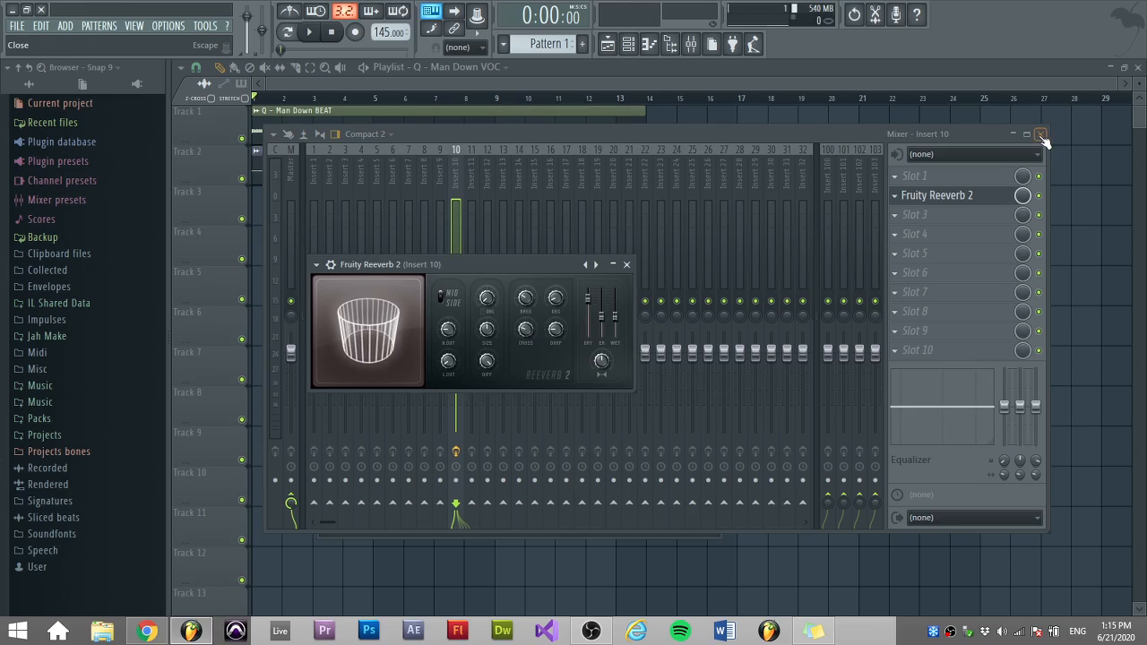
Replace the effect in slot 2 with Fruity Reeverb 2 again and close the mixer.
click(896, 196)
click(919, 213)
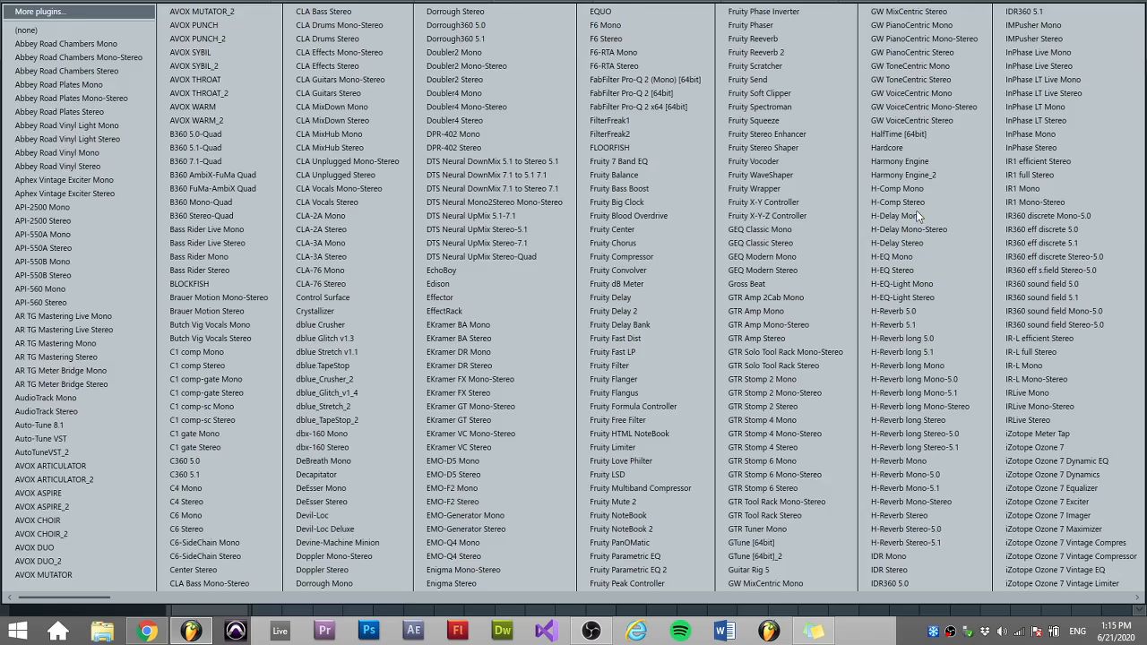
scroll(918, 215, down, 10)
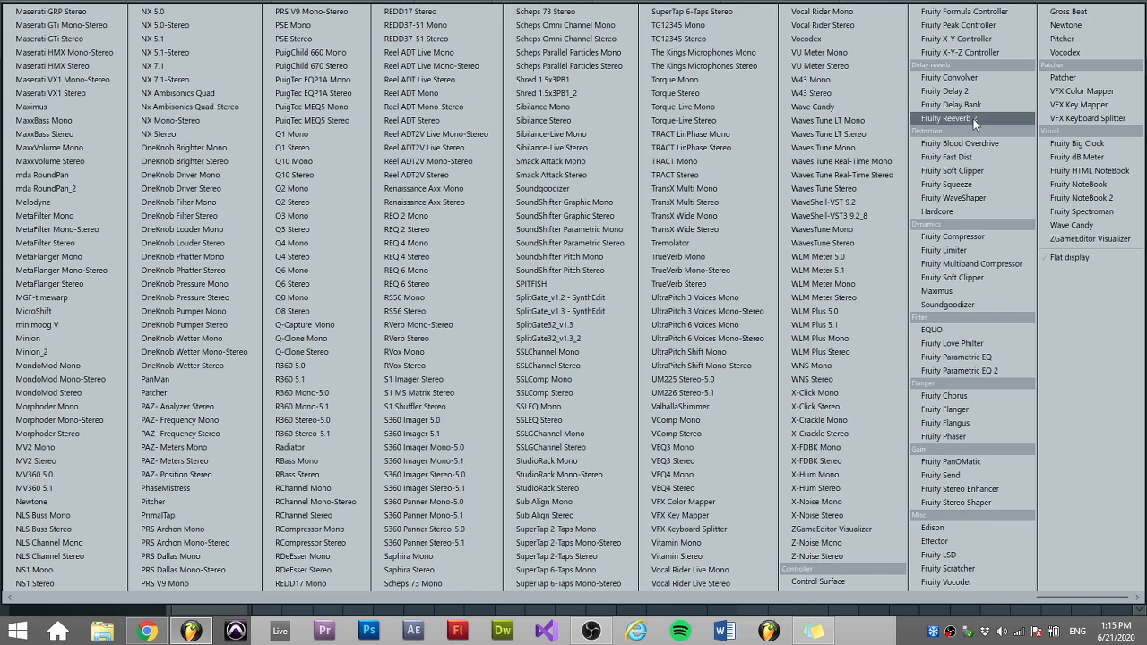
click(975, 123)
click(1048, 132)
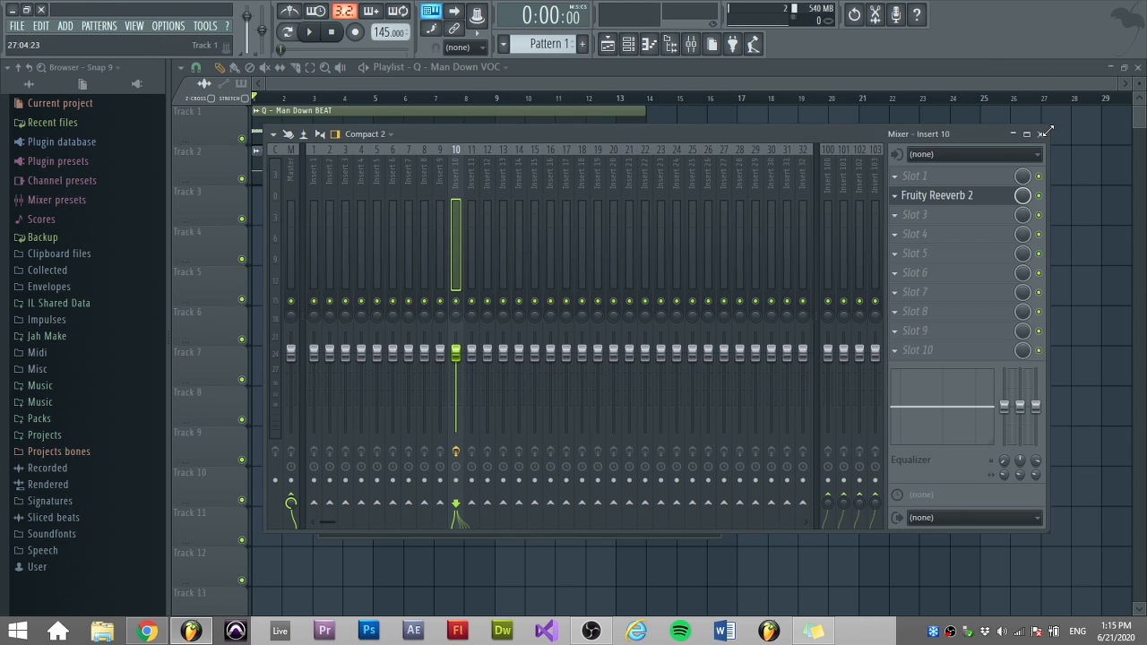
click(1042, 133)
click(716, 216)
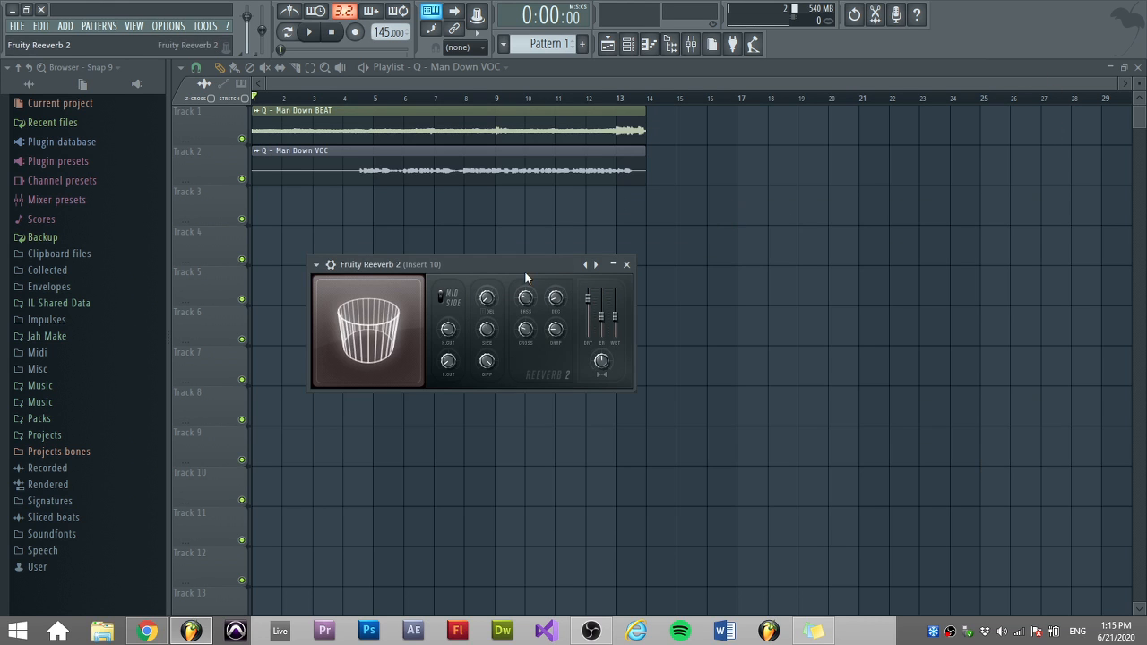
Reshape the reverb's virtual room by dragging it in the room display, and raise the low cut.
drag(508, 266, 540, 231)
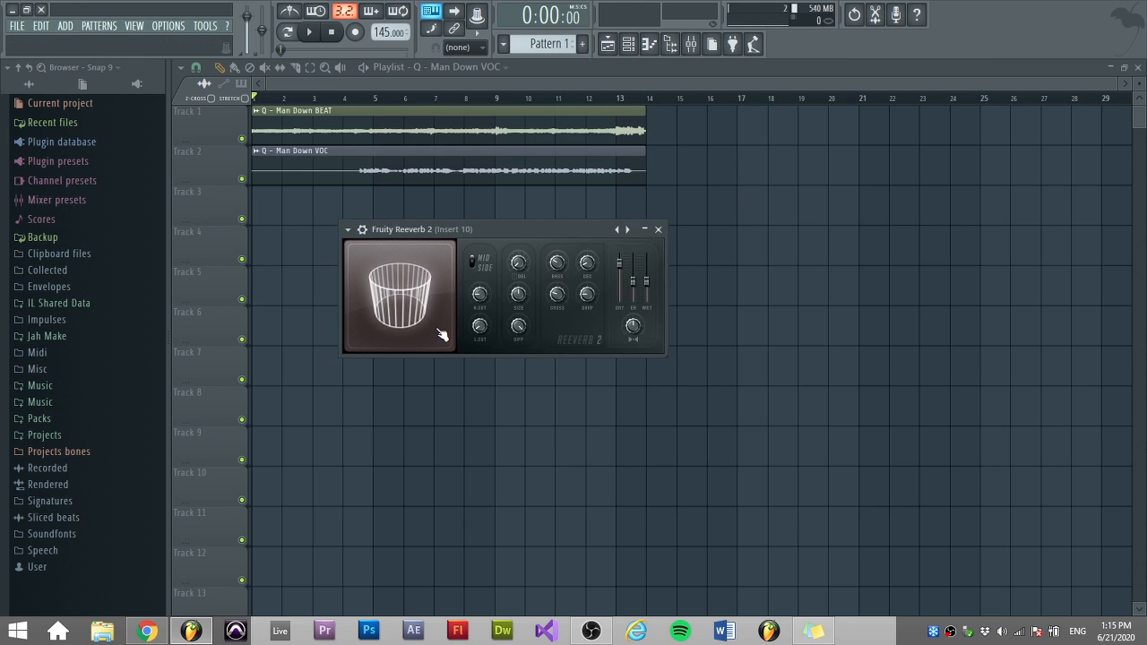
drag(442, 334, 498, 394)
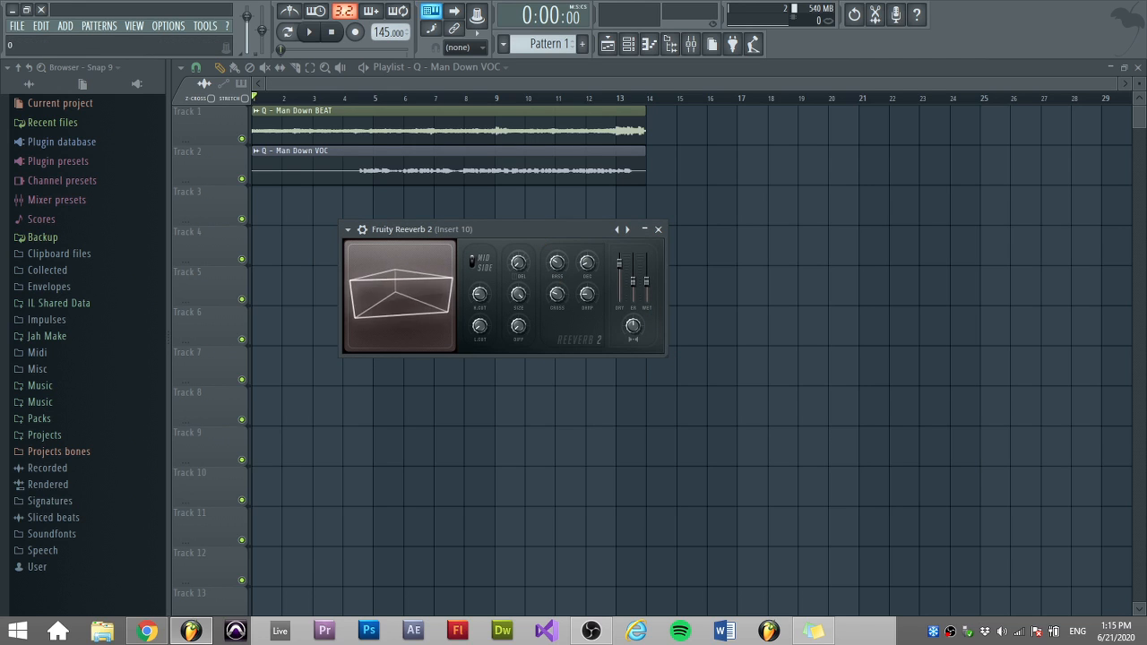
drag(518, 326, 518, 238)
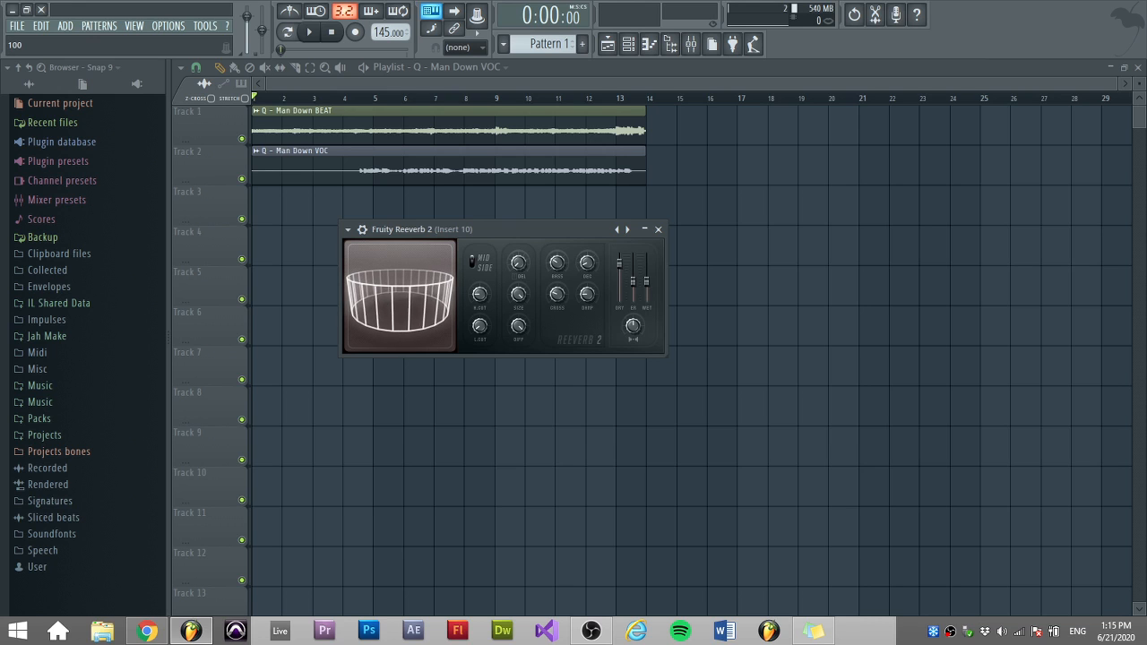
drag(448, 332, 422, 333)
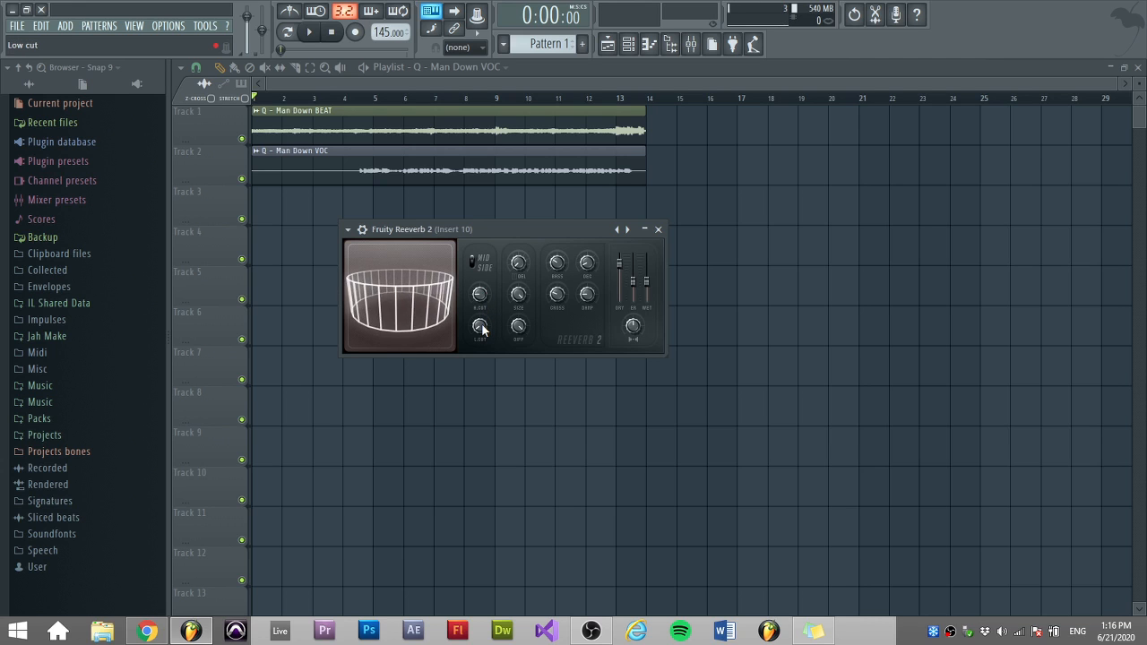
drag(481, 328, 482, 306)
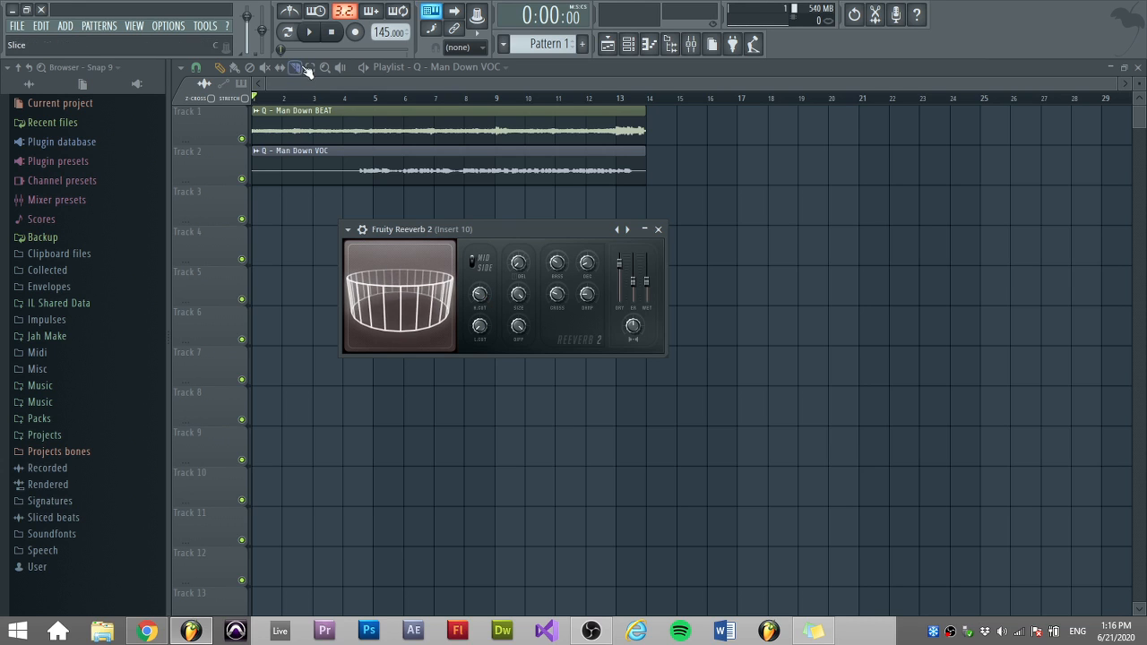
Reset the reverb's wet and dry level sliders to their defaults.
right_click(647, 282)
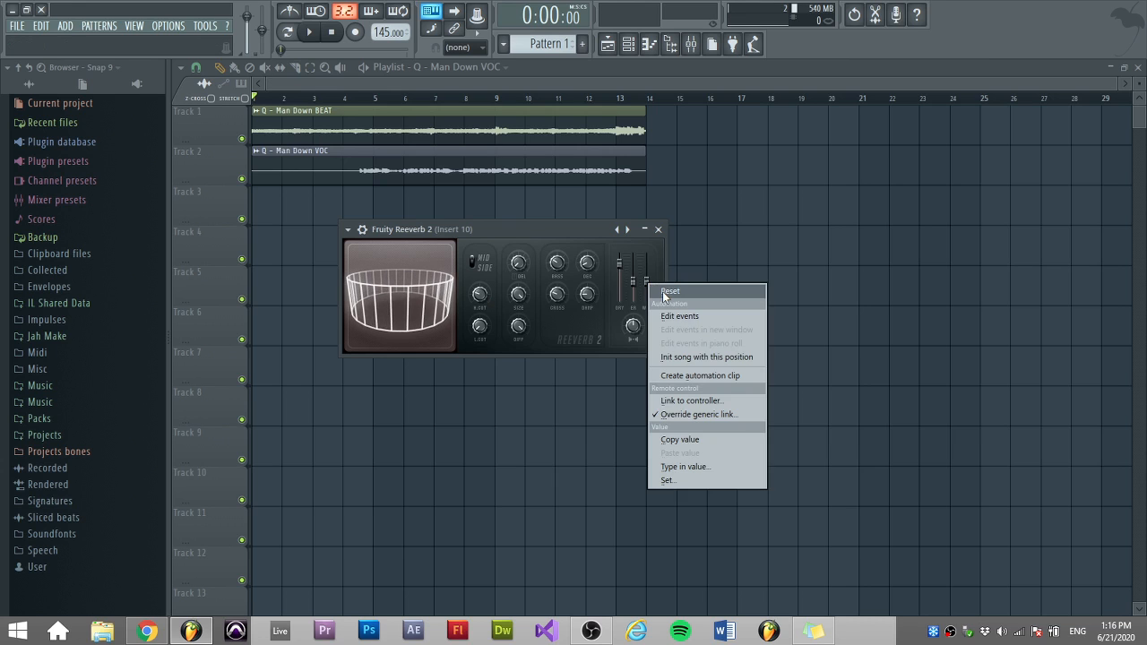
click(662, 293)
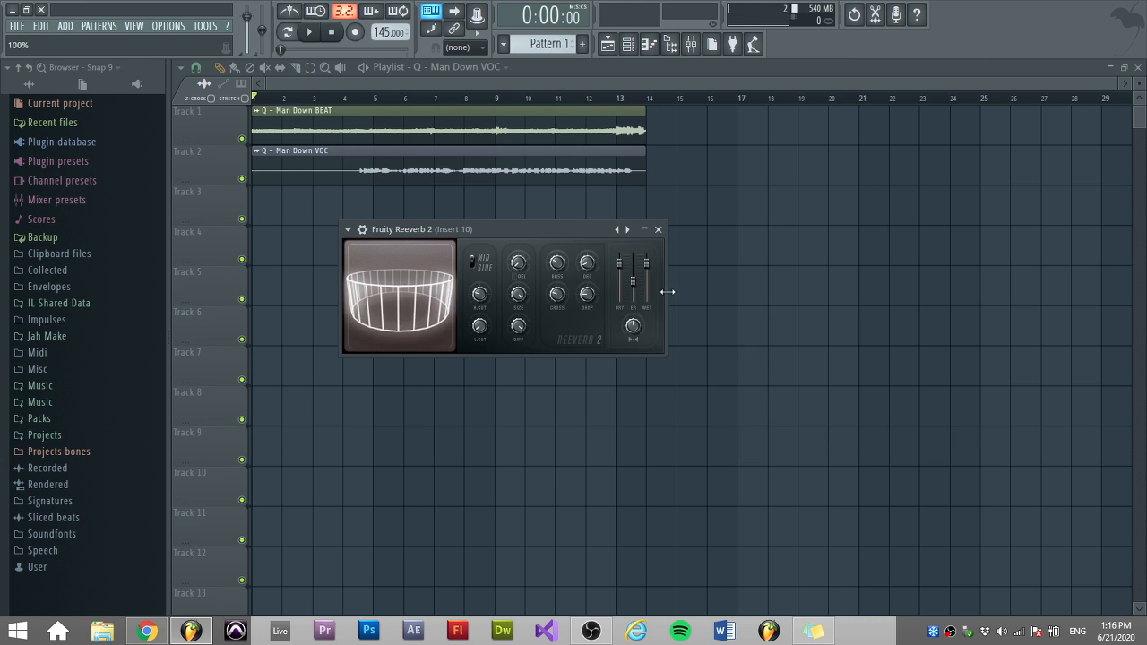
right_click(623, 277)
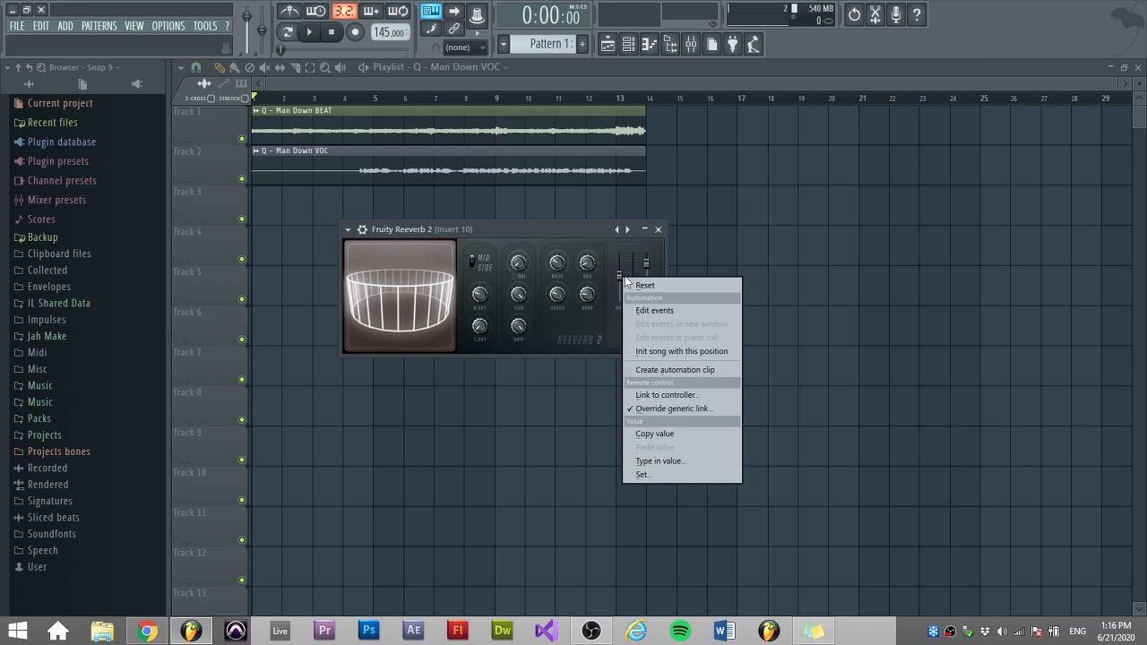
click(638, 287)
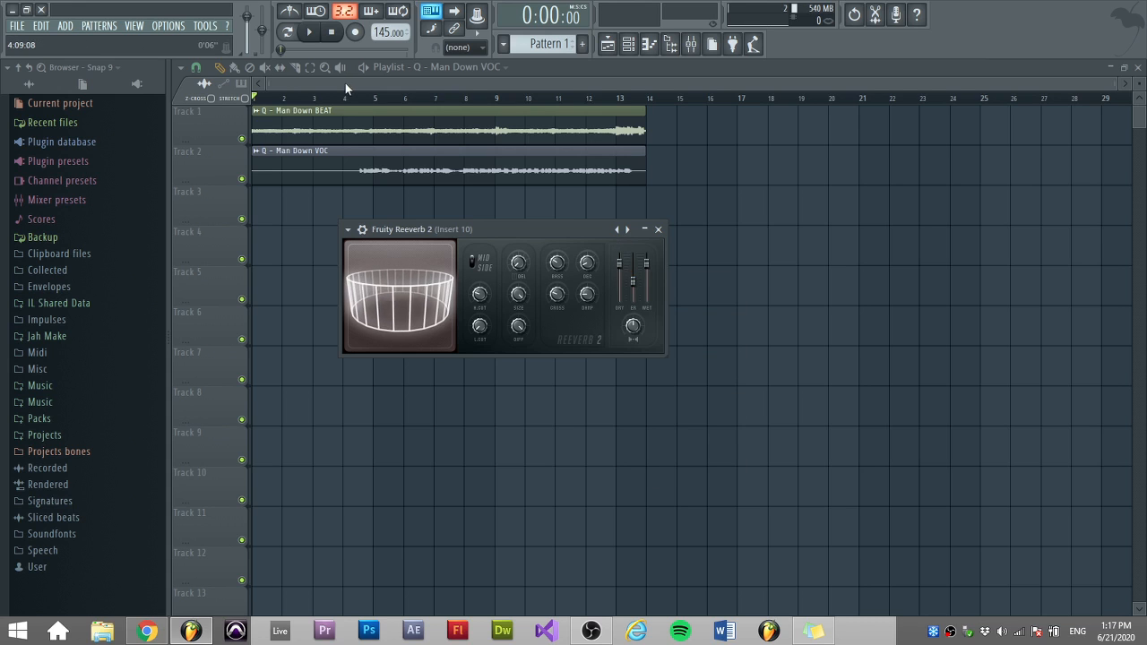
Play the song from around bar 4 to audition the vocal reverb.
click(344, 95)
click(315, 35)
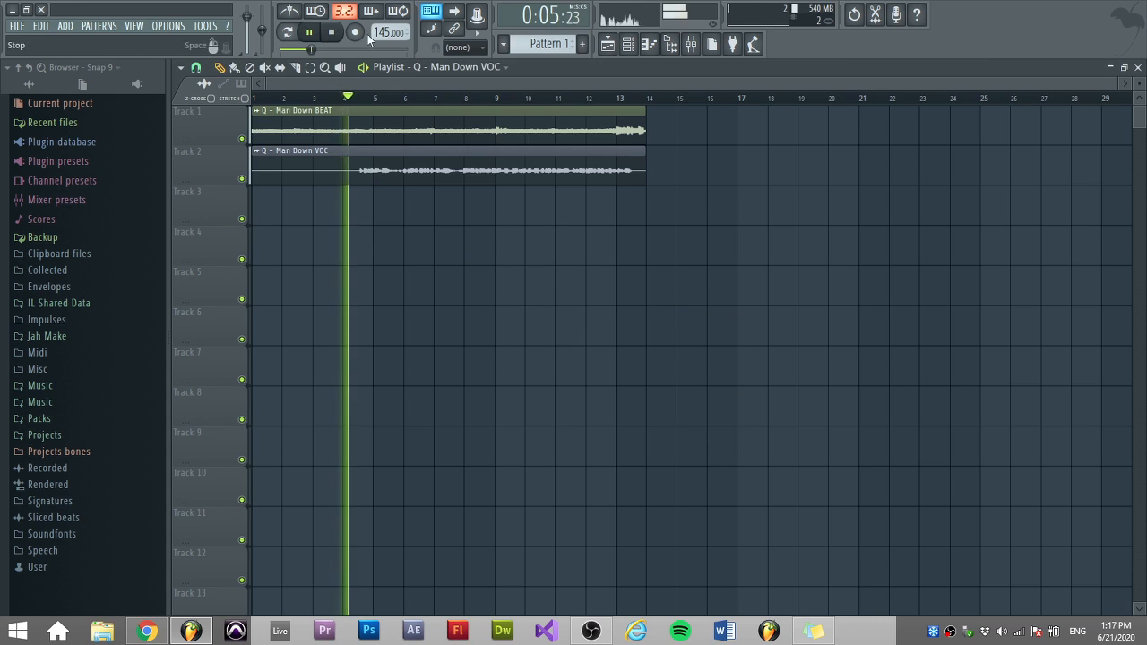
Reopen the Fruity Reeverb 2 window from insert 10's effect slot and close the mixer.
click(691, 44)
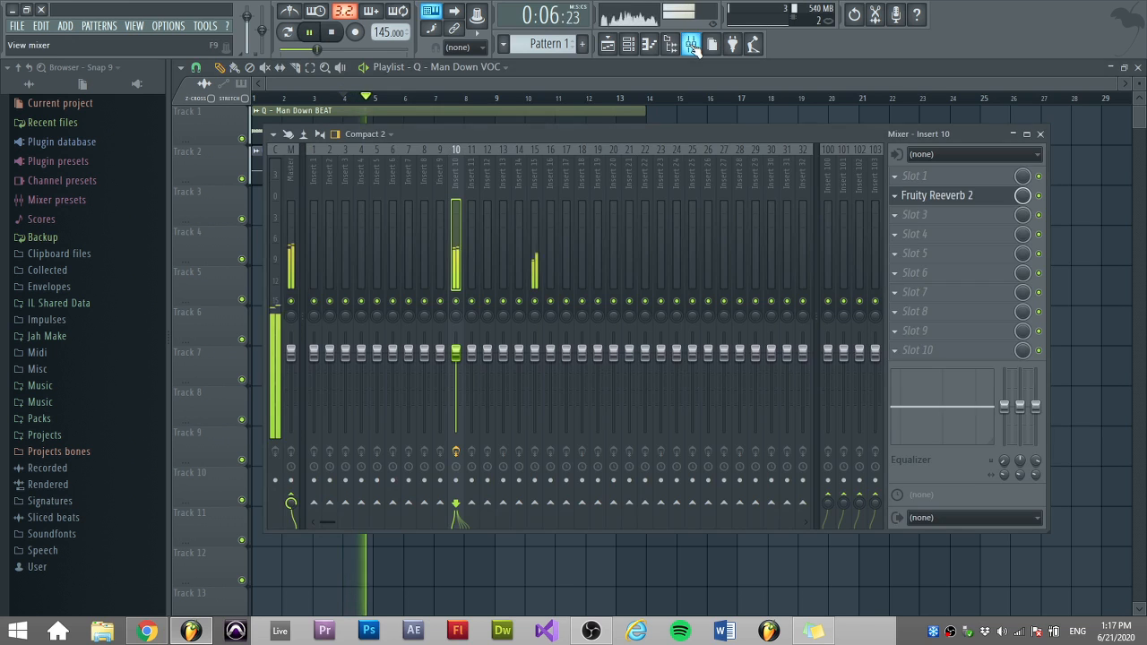
click(948, 197)
click(1041, 134)
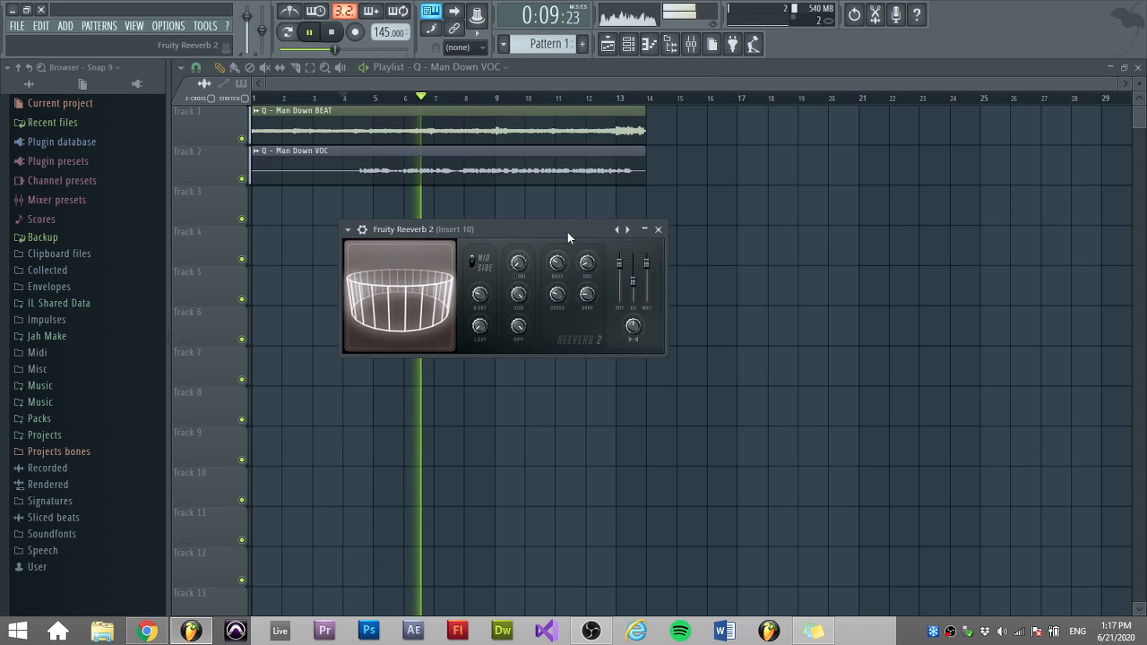
drag(567, 232, 850, 247)
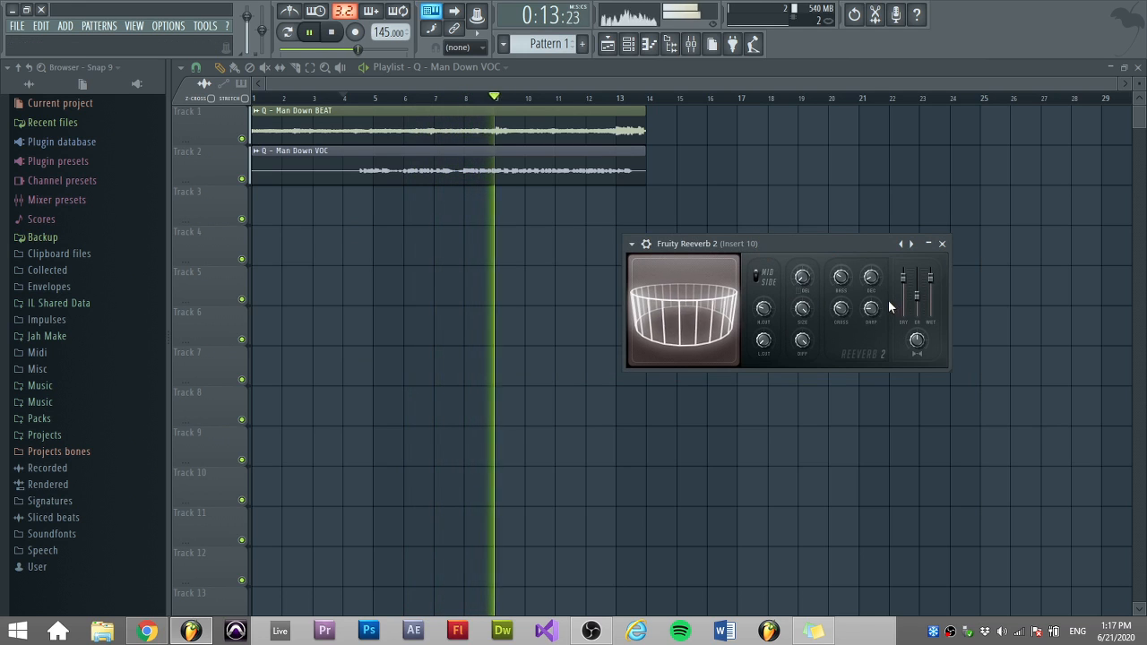
Play back the song repeatedly to listen to the vocal reverb settings.
key(space)
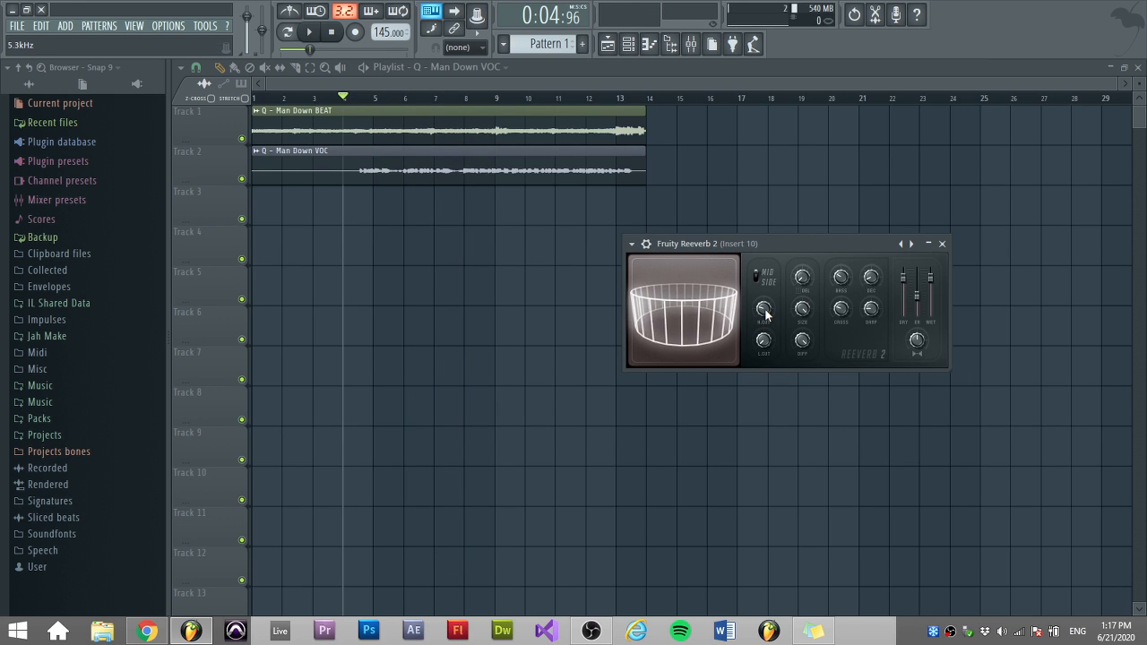
drag(785, 250, 583, 295)
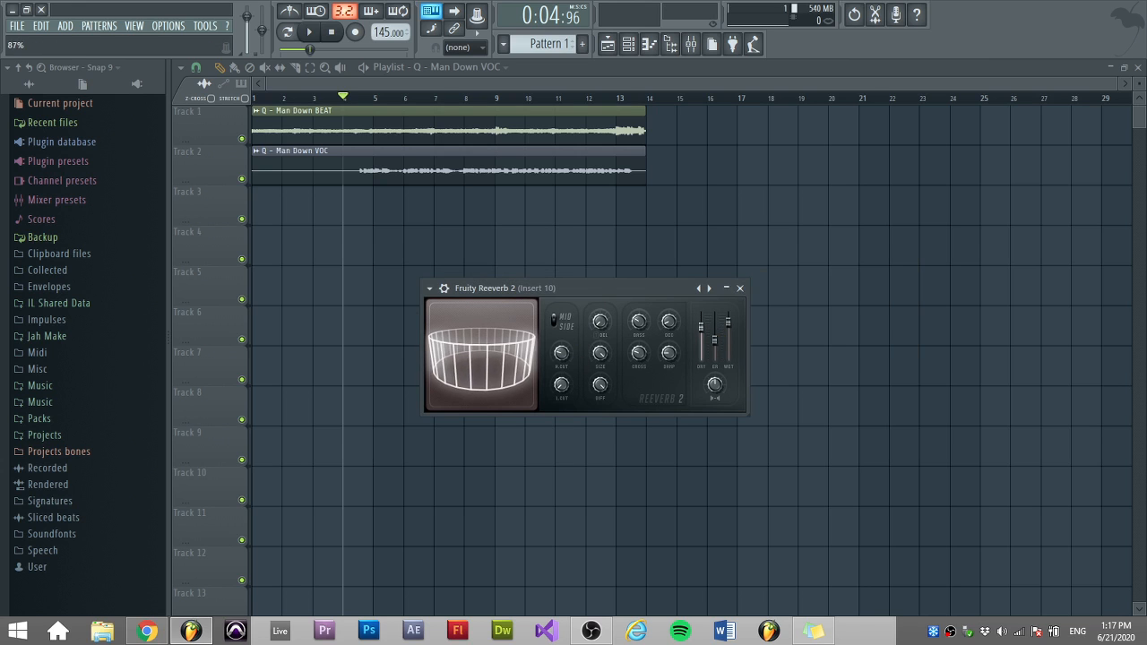
key(space)
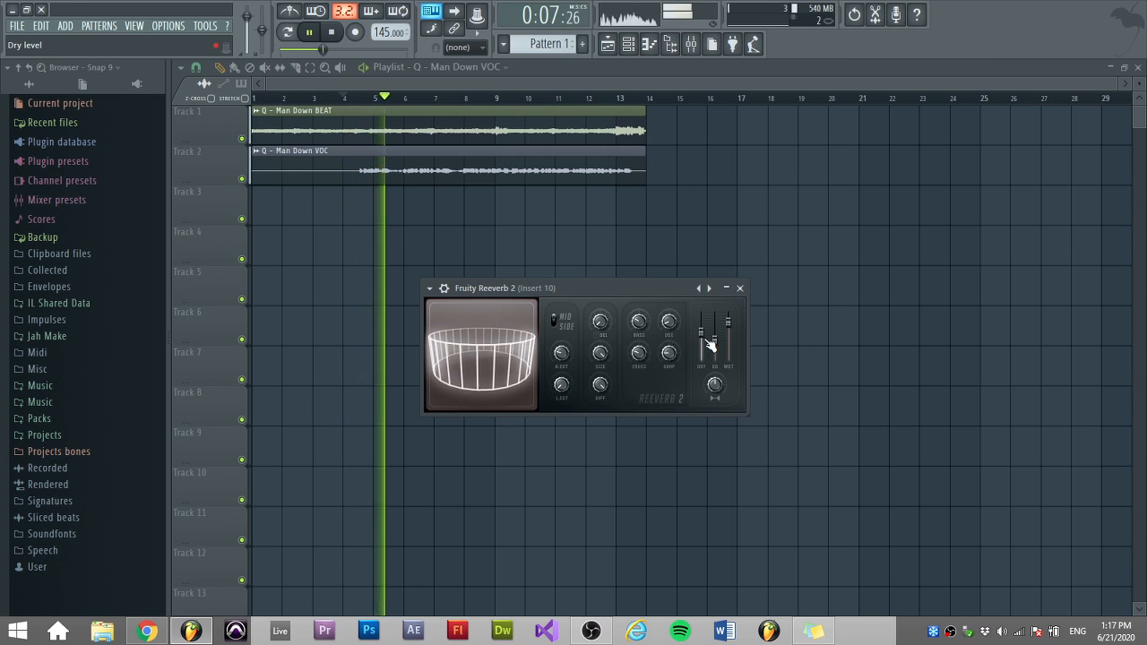
key(space)
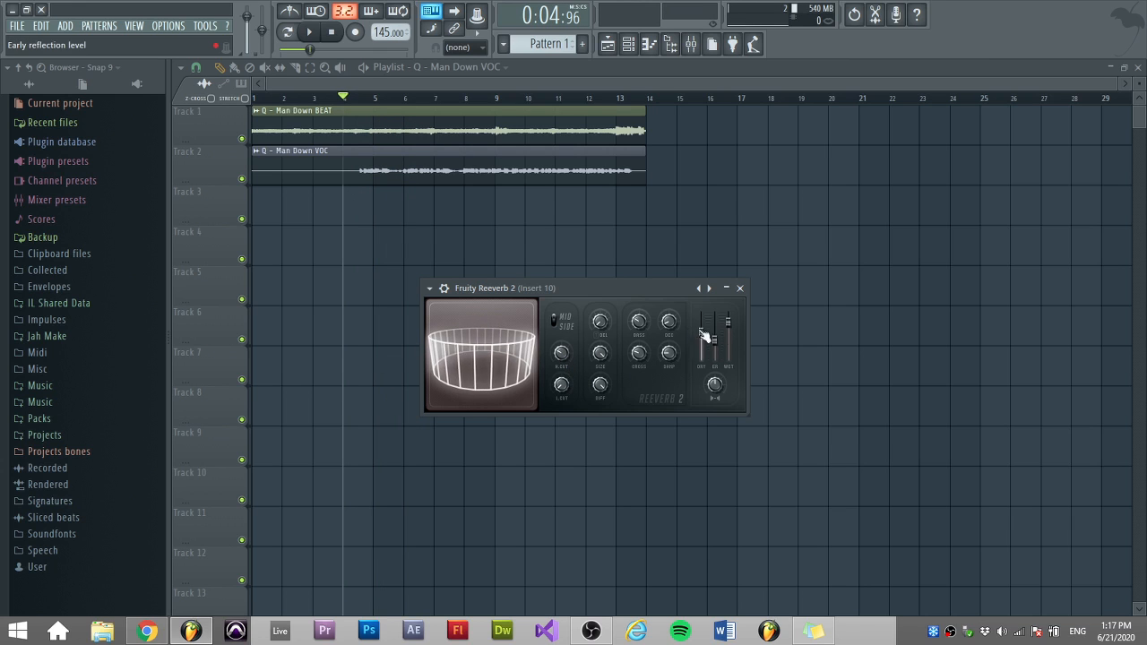
click(669, 321)
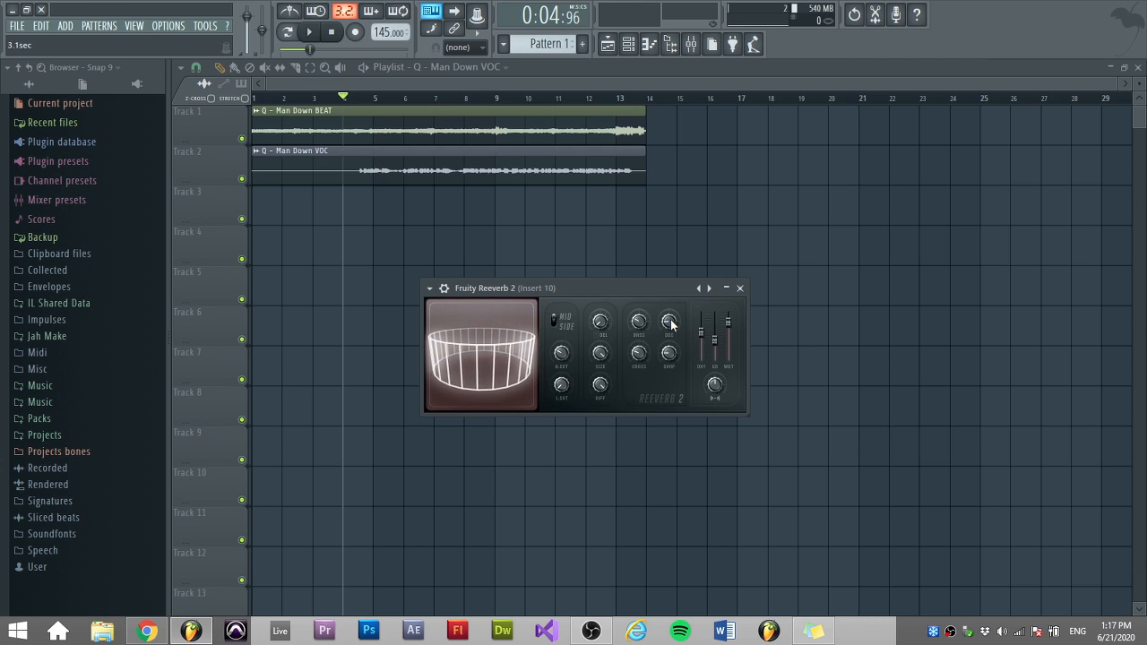
key(space)
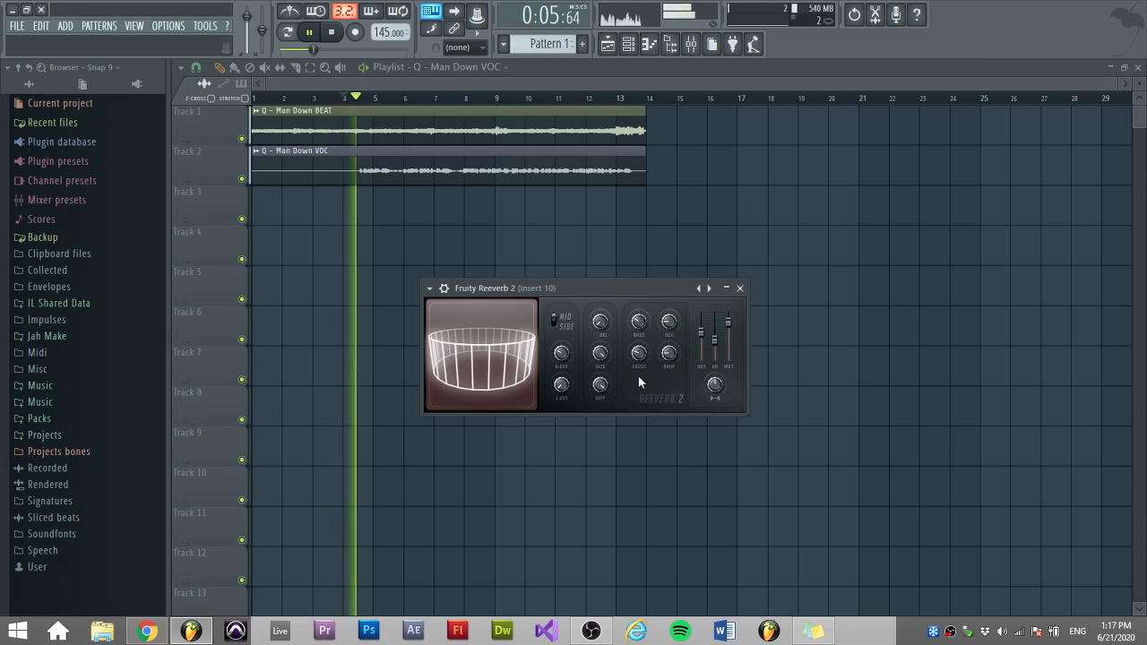
Lower the reverb's dry and wet level sliders slightly while playing back the song.
drag(701, 332, 700, 339)
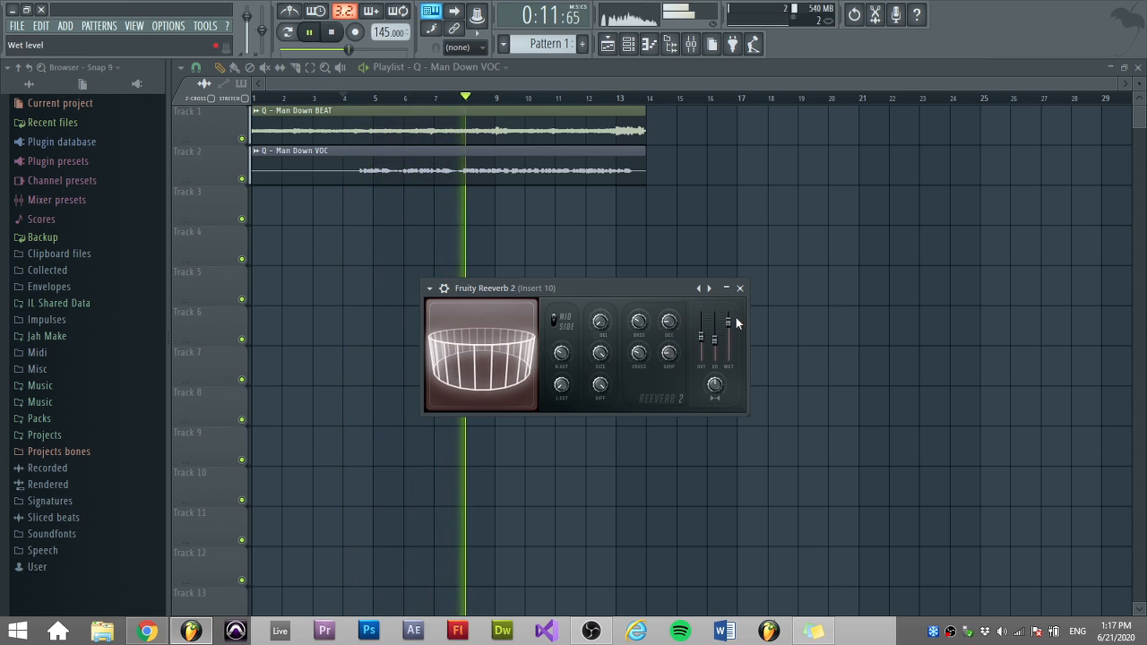
drag(735, 321, 735, 328)
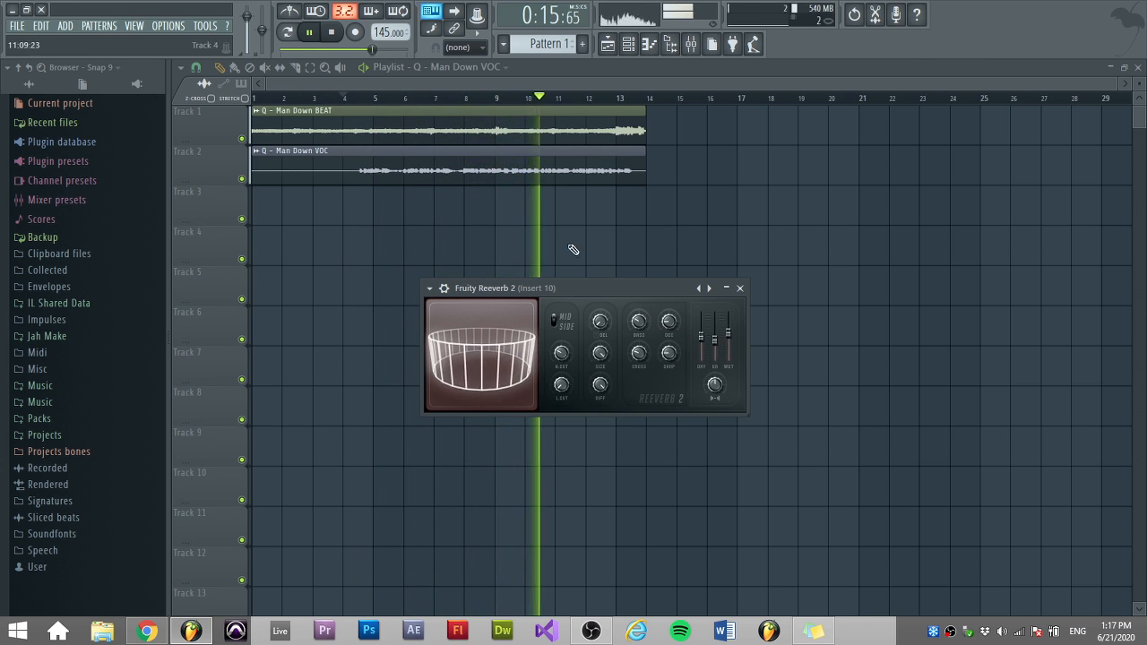
key(space)
key(space)
Open the vocal clip's channel settings and go to its mixer insert.
double_click(541, 168)
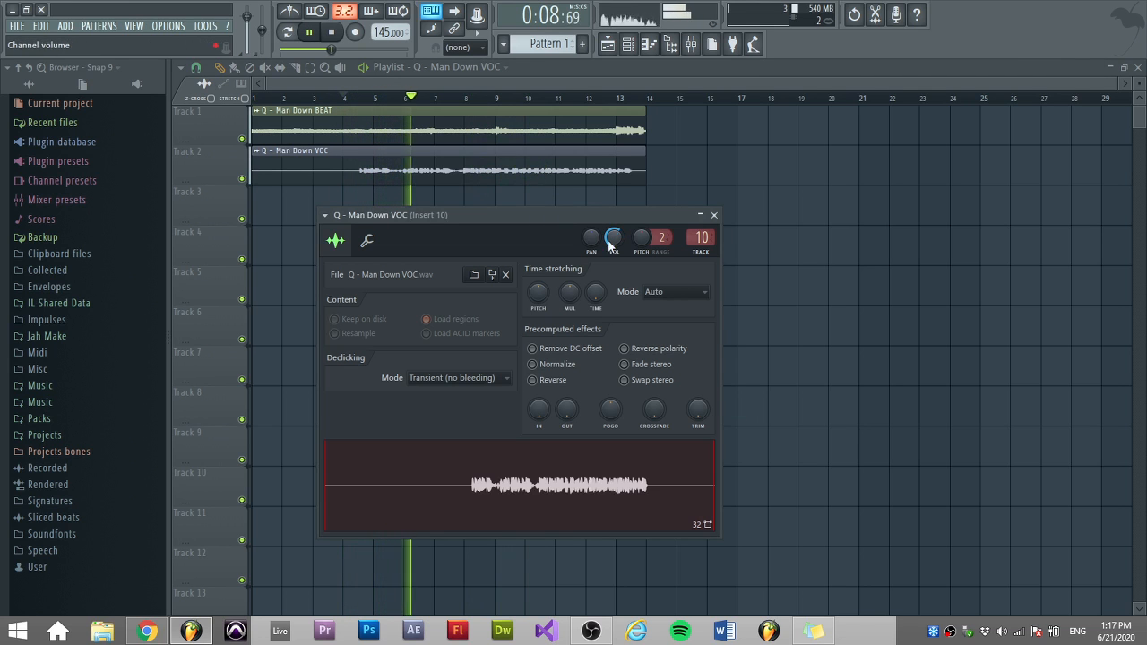
click(699, 240)
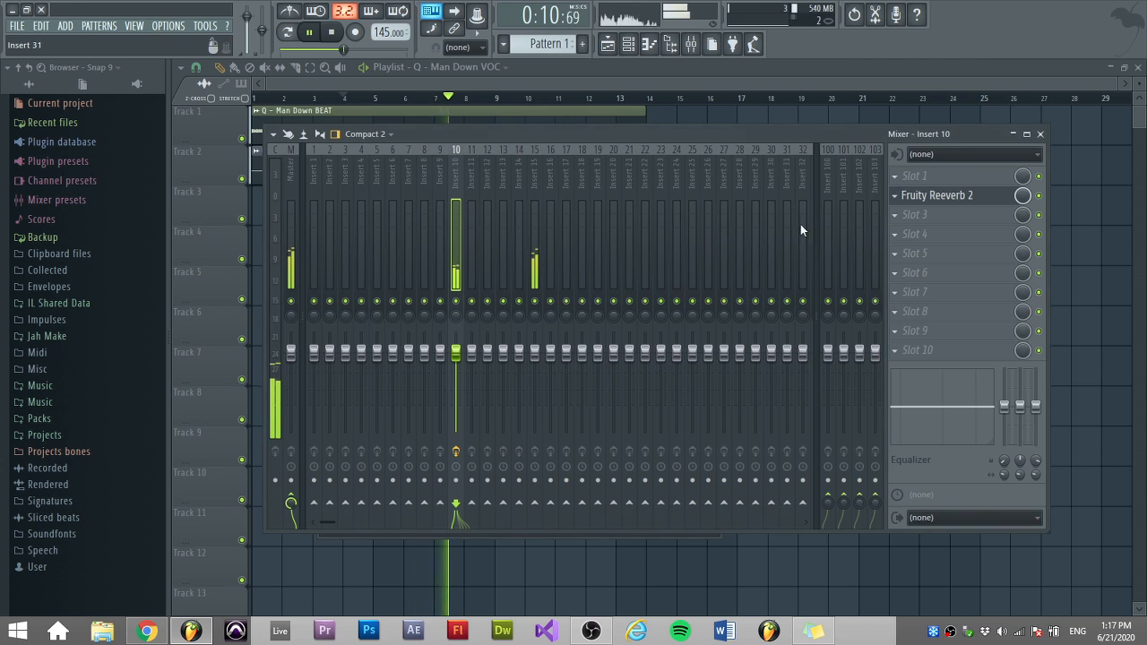
Open Fruity Reeverb 2 on insert 10 and, during playback, adjust its wet level, low cut and decay time to 2.1 sec.
click(927, 195)
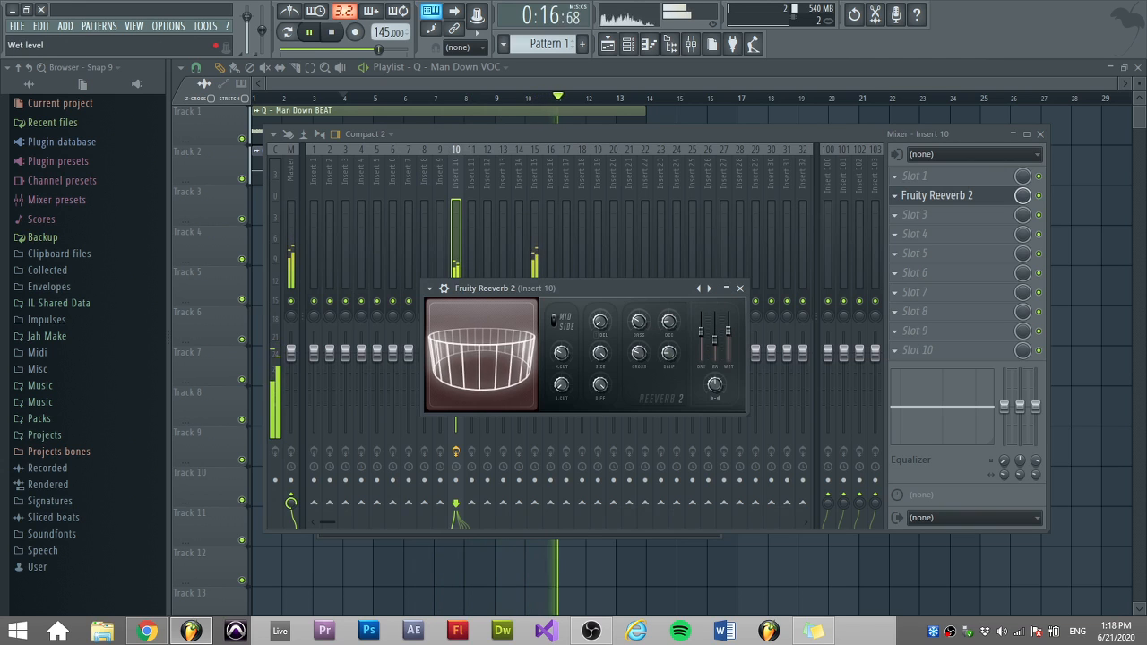
drag(728, 331, 728, 329)
key(space)
key(space)
drag(561, 384, 561, 373)
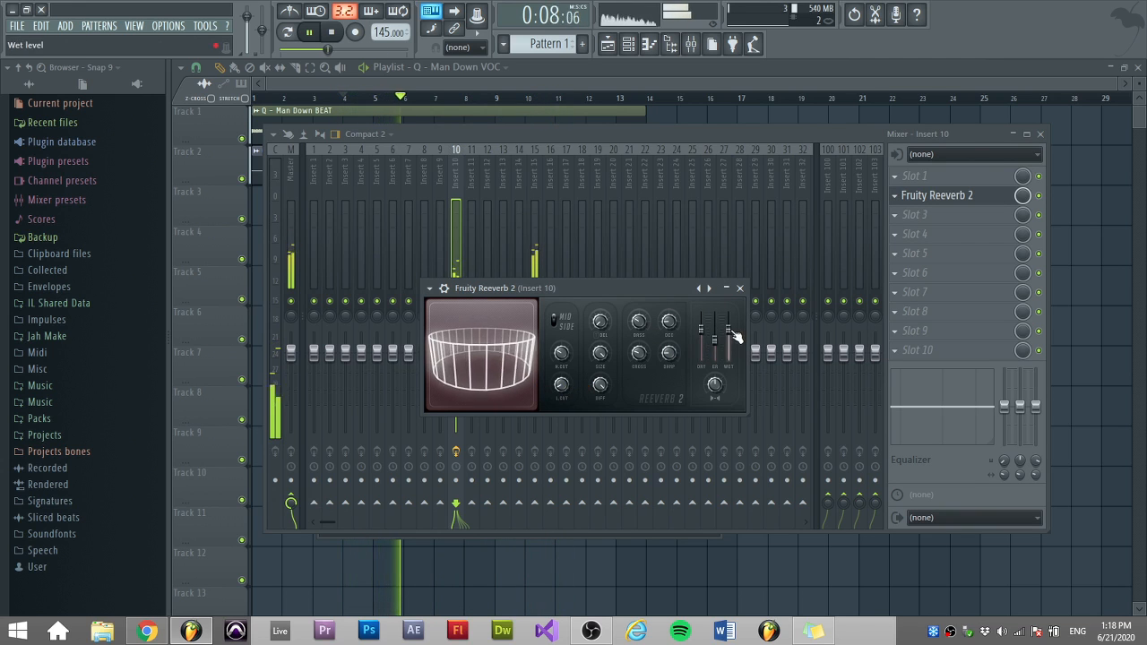
drag(733, 334, 733, 332)
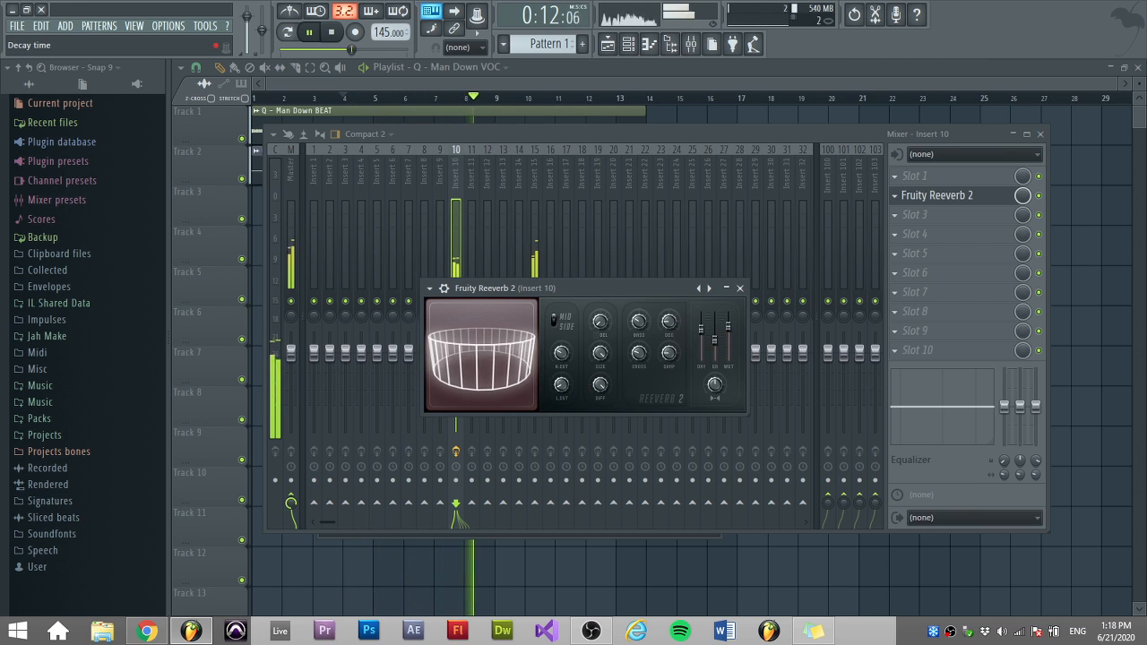
click(669, 322)
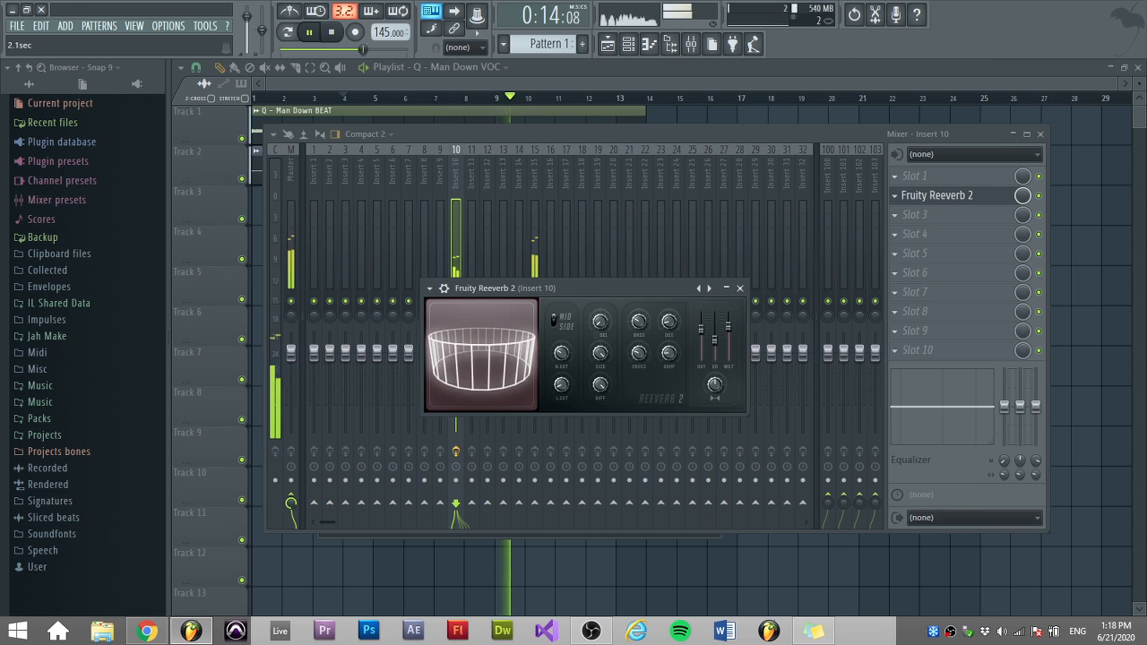
Reset the reverb's dry level slider, stop playback and close the mixer.
right_click(703, 331)
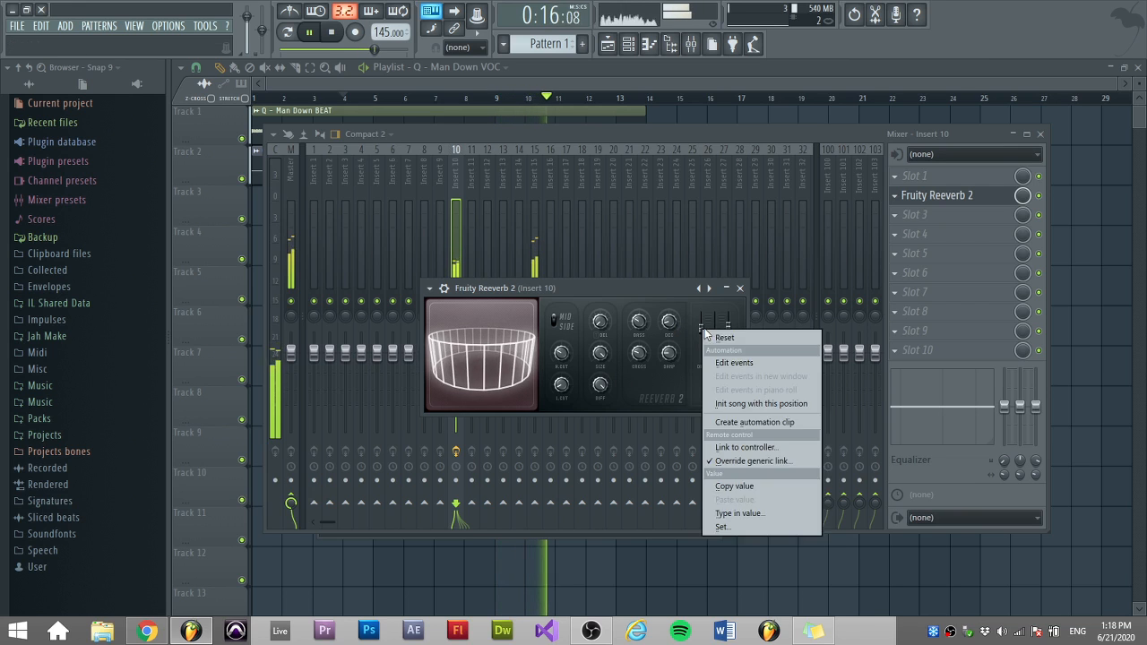
click(711, 337)
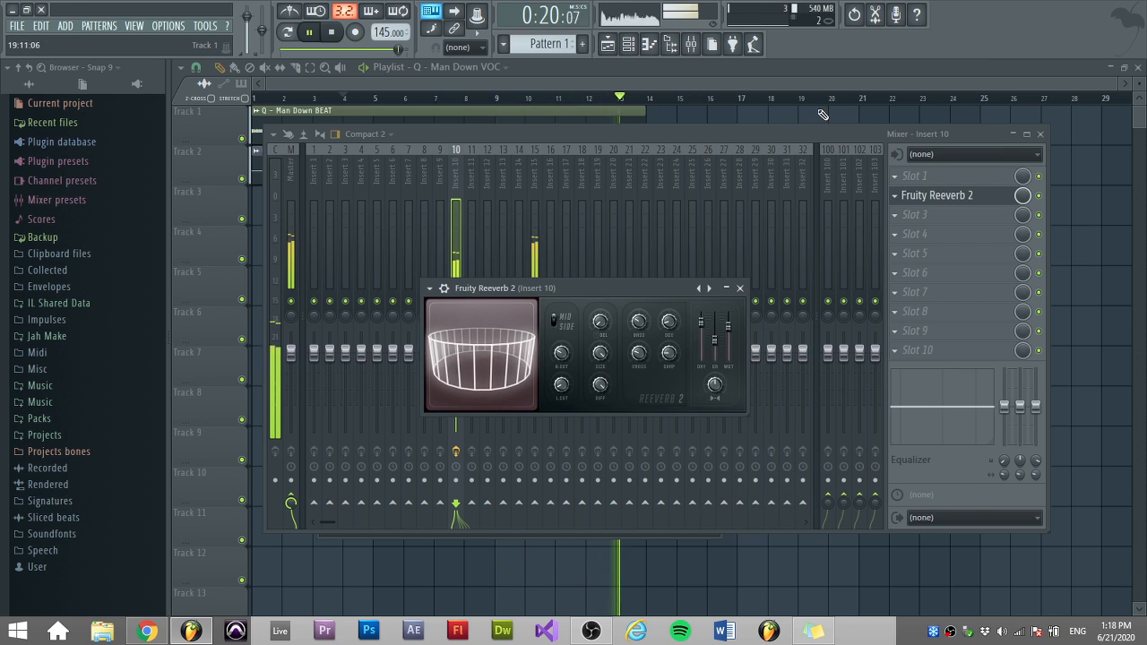
key(space)
click(817, 85)
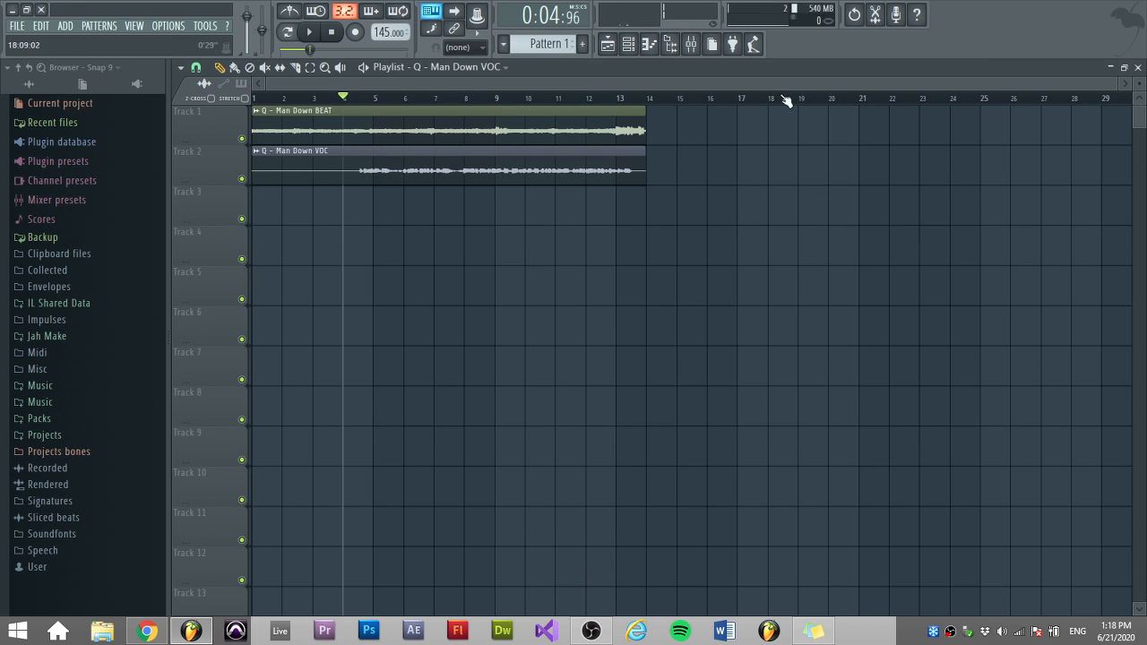
Reopen the mixer and move Fruity Reeverb 2 down to effect slot 3 of insert 10.
click(691, 44)
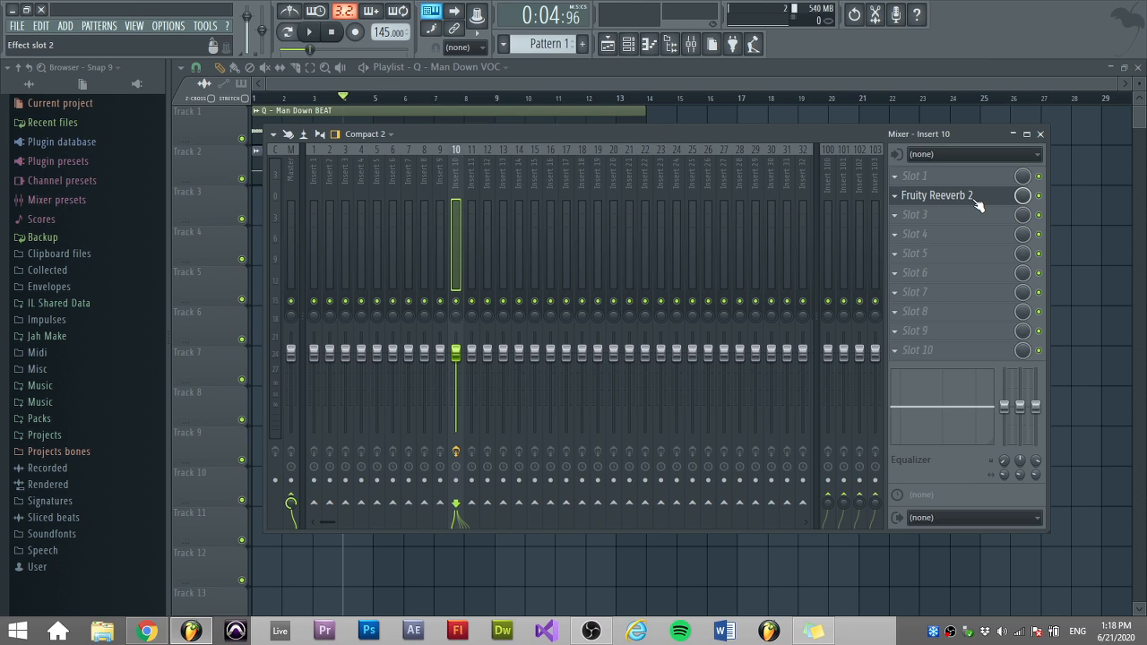
drag(974, 222, 957, 224)
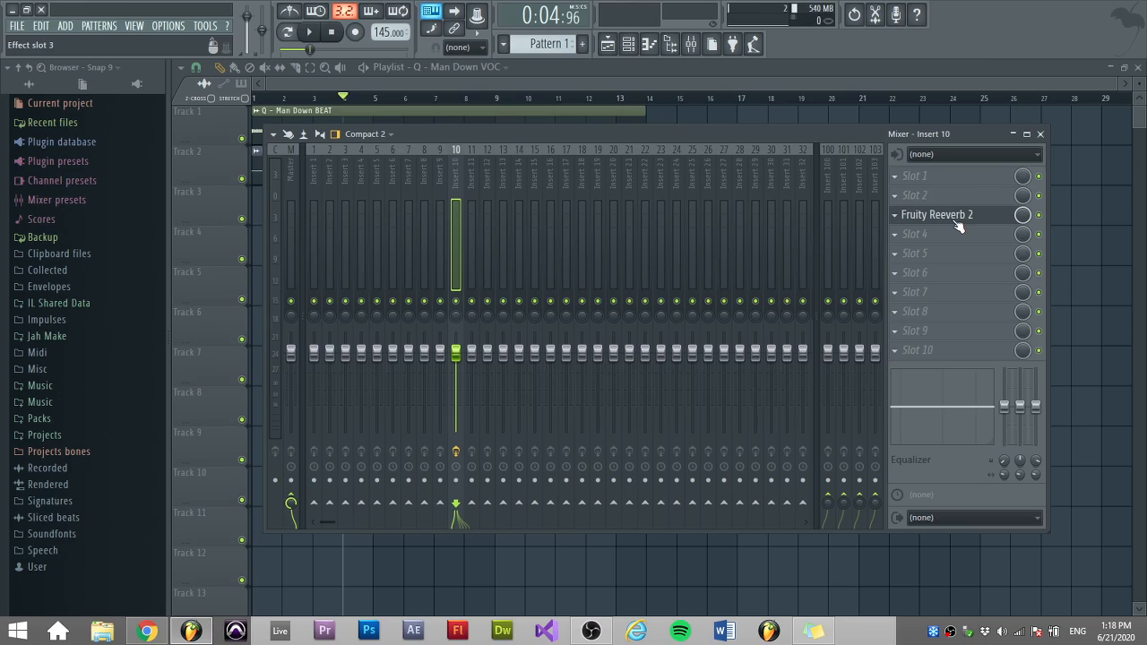
Load Fruity Compressor into effect slot 2 of insert 10.
click(920, 196)
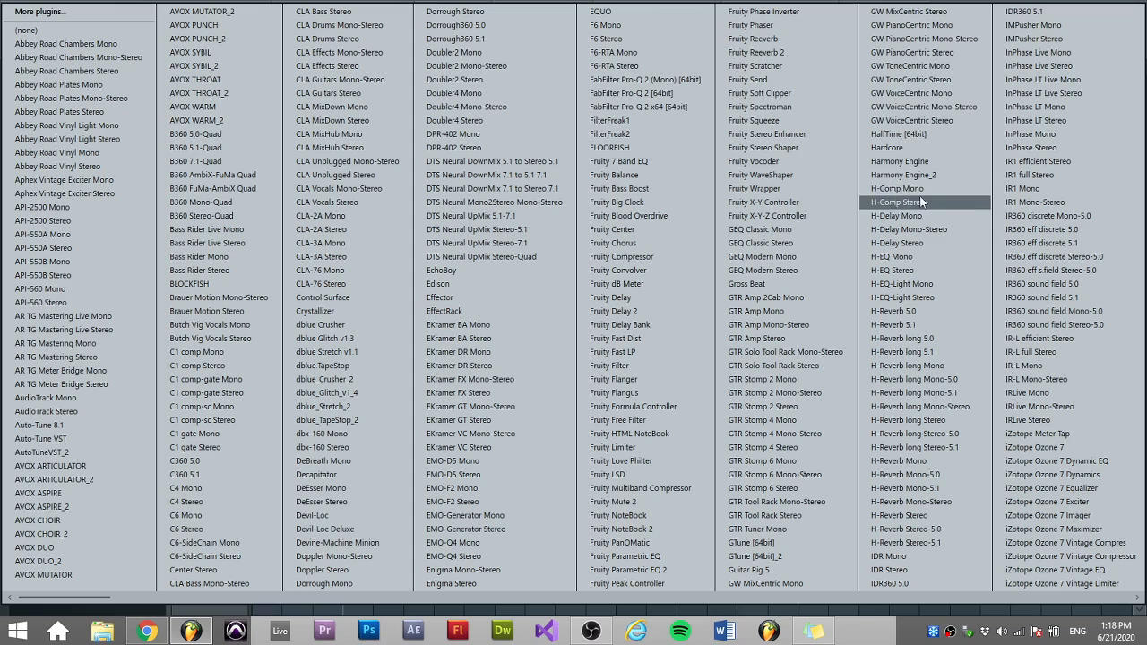
scroll(1099, 285, down, 3)
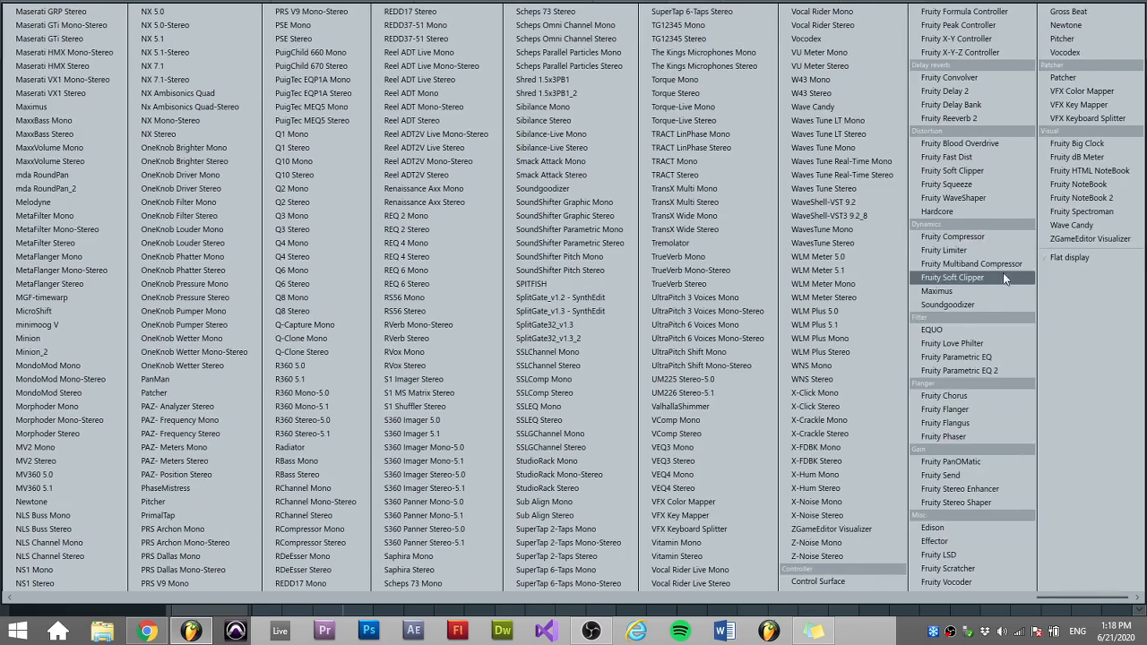
click(1000, 236)
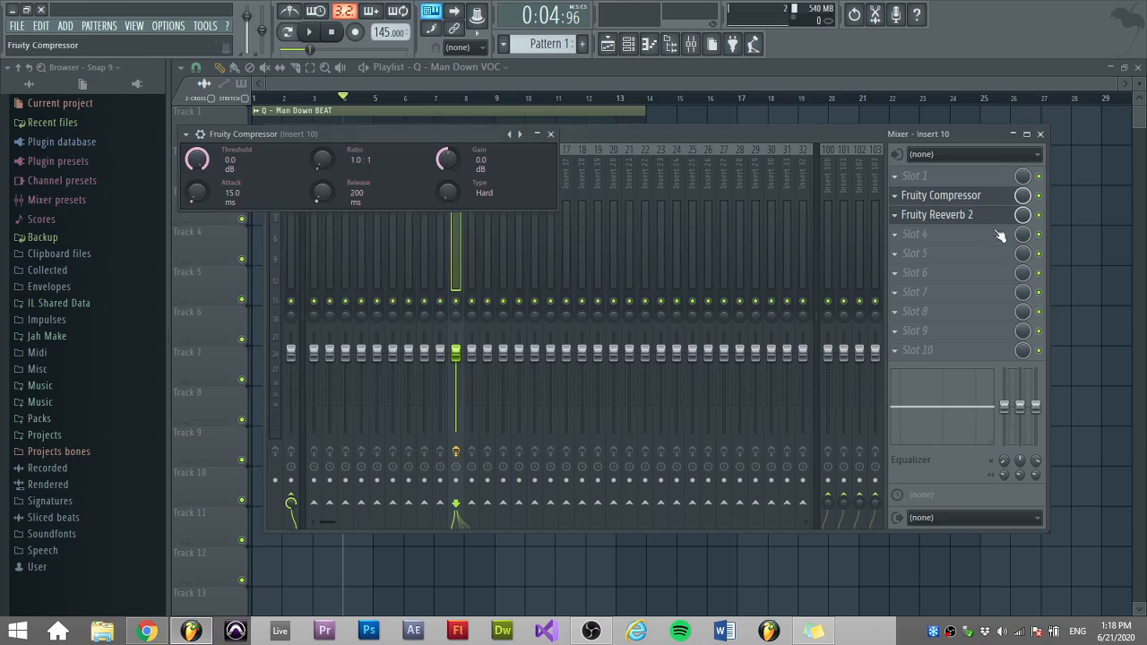
Load Fruity Parametric EQ 2 into effect slot 1 of insert 10.
click(957, 176)
scroll(957, 175, down, 3)
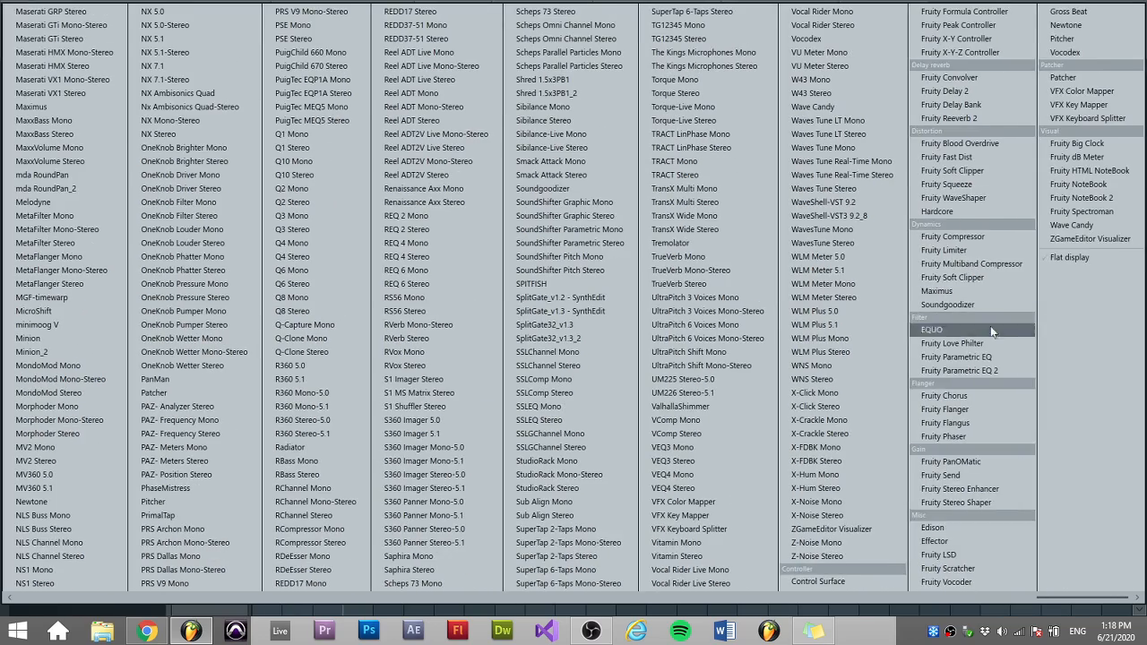
click(998, 370)
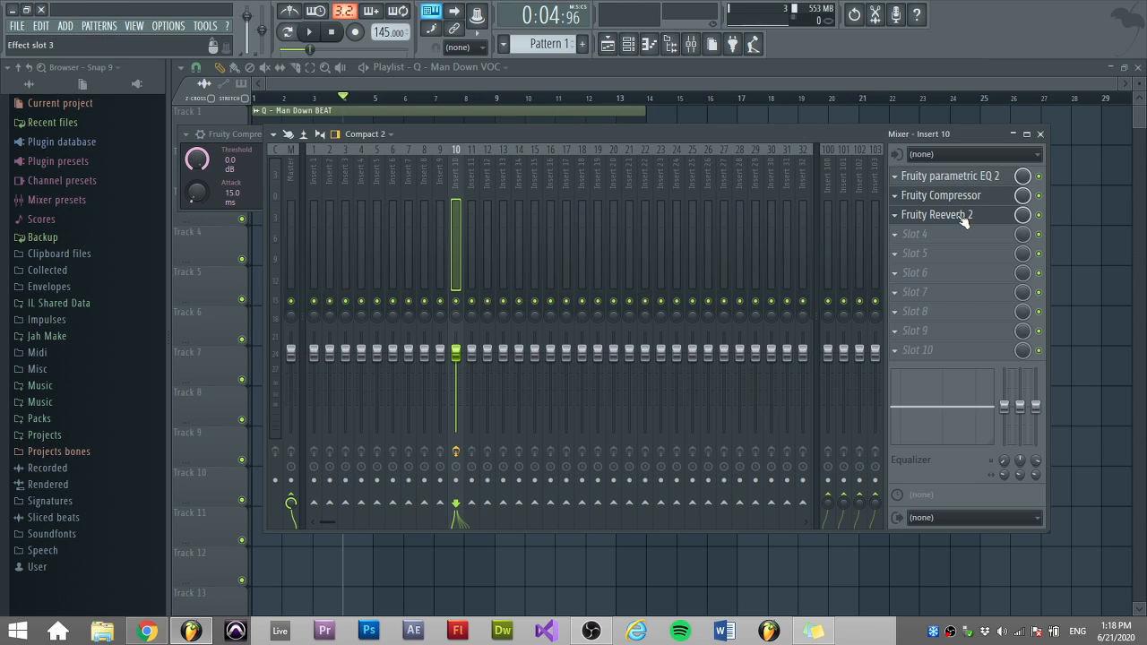
Open the parametric EQ and pull two of its upper-mid bands down.
drag(963, 182, 963, 182)
click(965, 198)
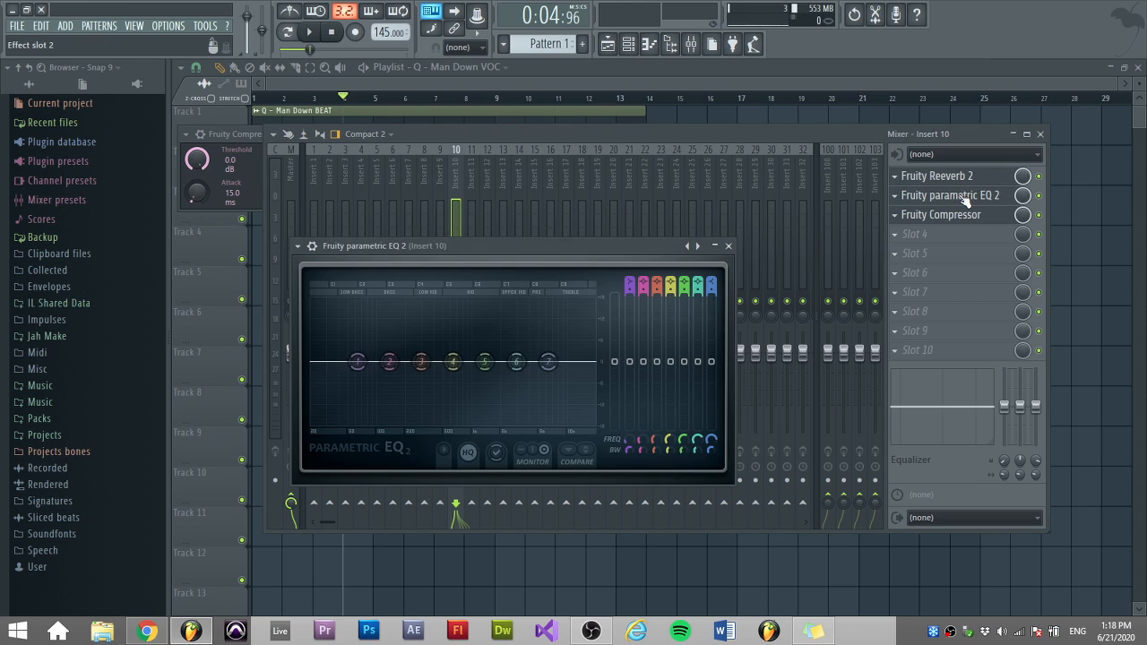
drag(517, 361, 525, 417)
drag(453, 361, 439, 402)
Open Fruity Compressor and, during playback, set threshold -29.8 dB, ratio 4.8:1, attack 0.0 ms, release 321 ms, and raise the gain.
click(983, 218)
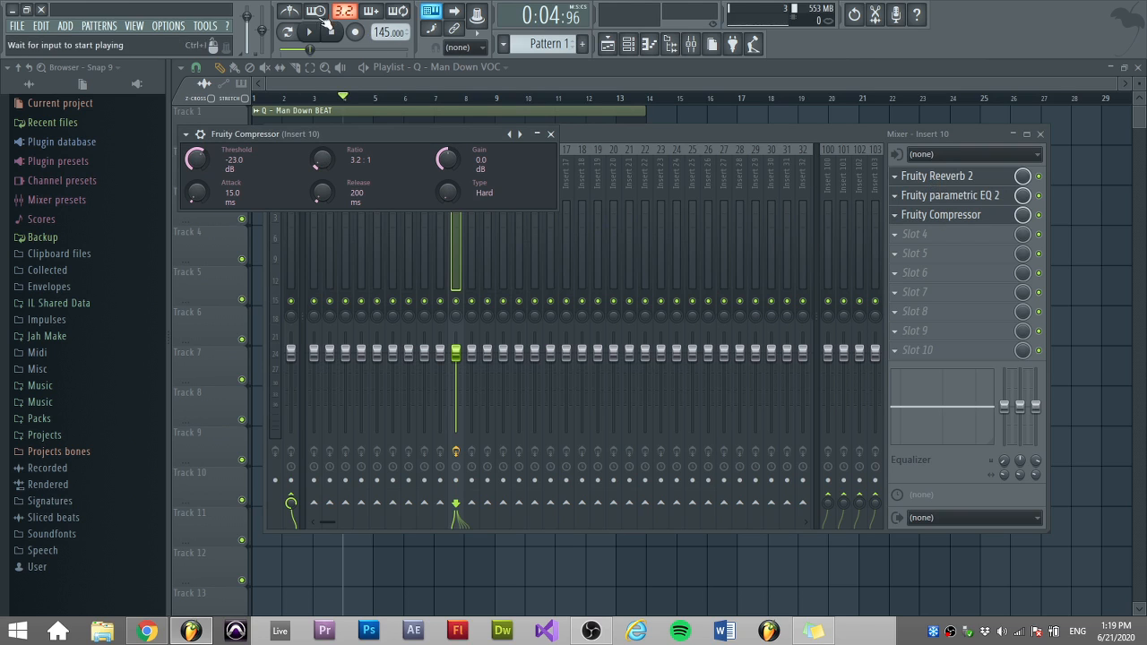
click(310, 34)
drag(319, 162, 313, 152)
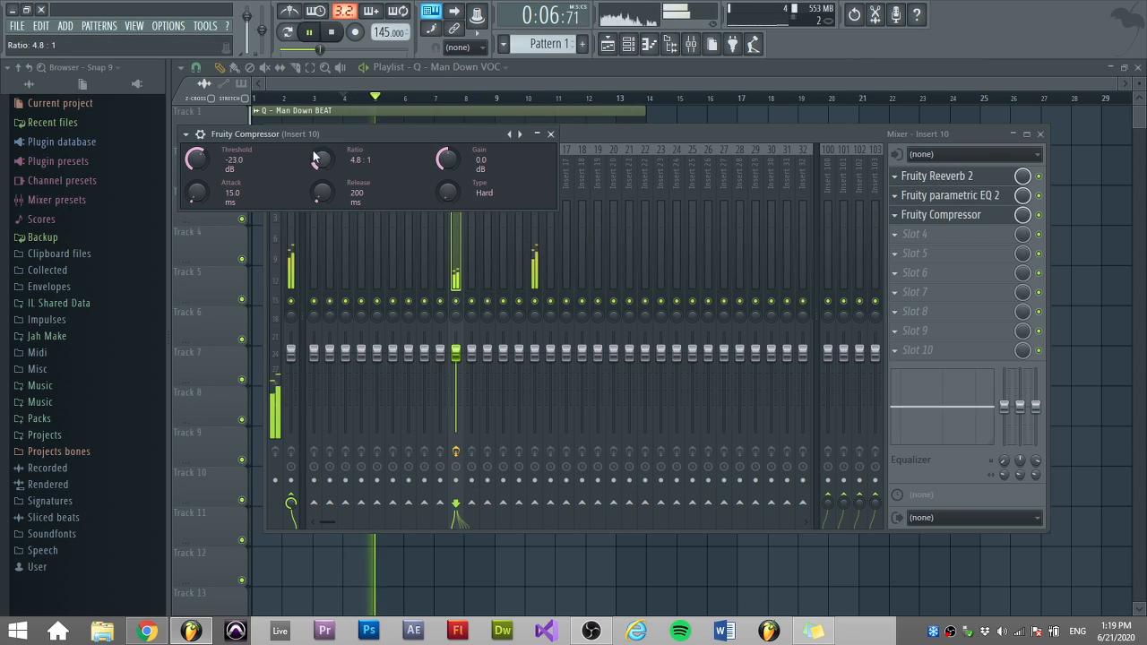
drag(196, 192, 195, 205)
drag(320, 194, 319, 187)
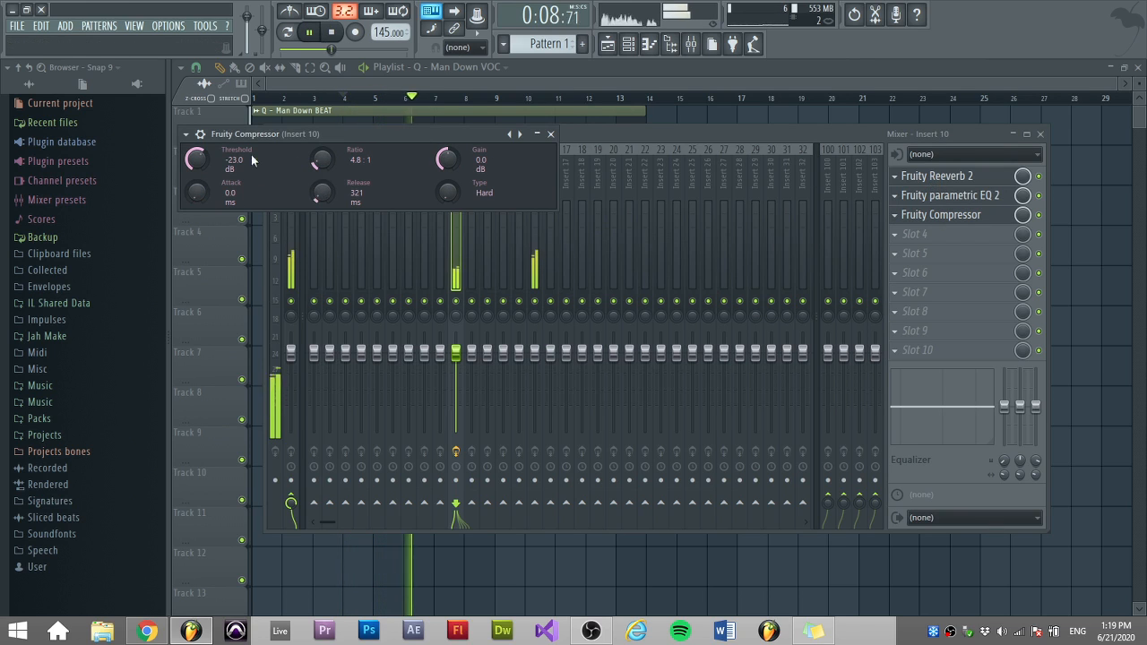
drag(195, 158, 195, 172)
drag(446, 159, 458, 152)
Reopen the parametric EQ, reshape its low, mid and high bands during playback, and stop playback.
click(982, 199)
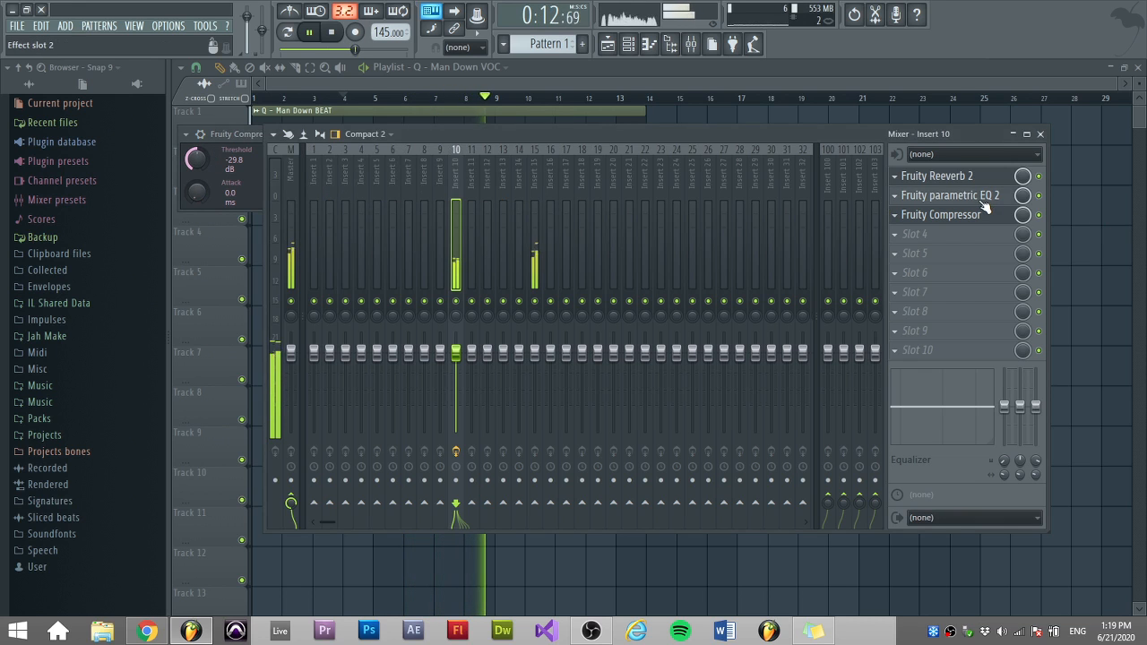
click(982, 200)
drag(576, 359, 481, 419)
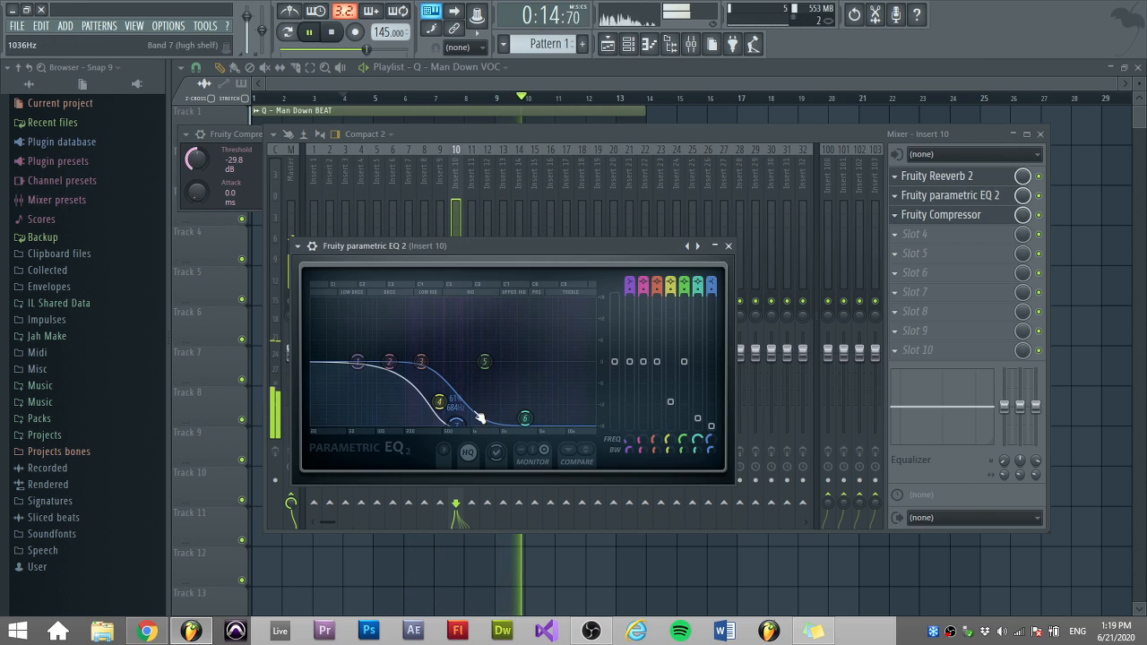
drag(350, 362, 342, 399)
drag(392, 364, 456, 302)
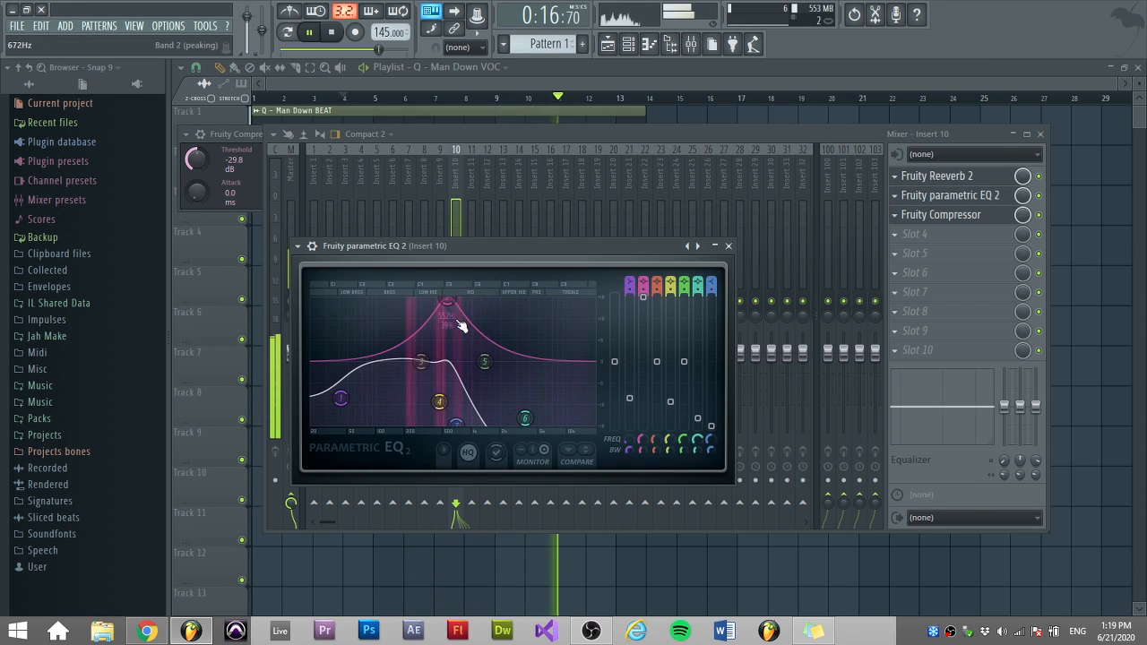
mouse_move(421, 363)
mouse_down()
mouse_move(414, 332)
mouse_move(409, 343)
mouse_up()
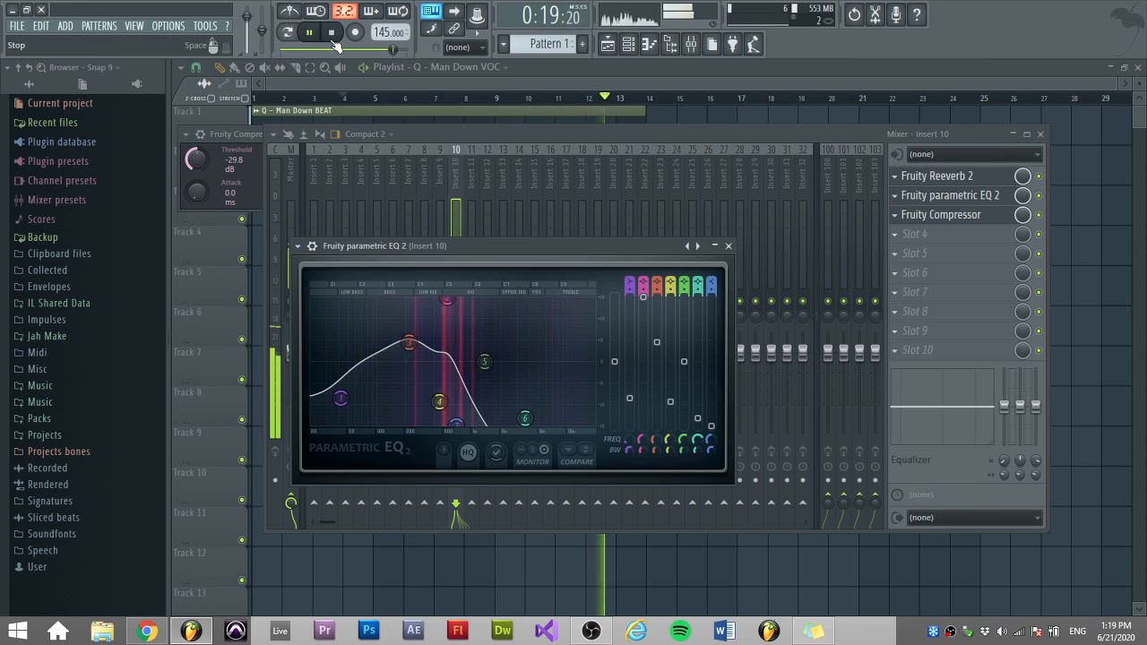
key(space)
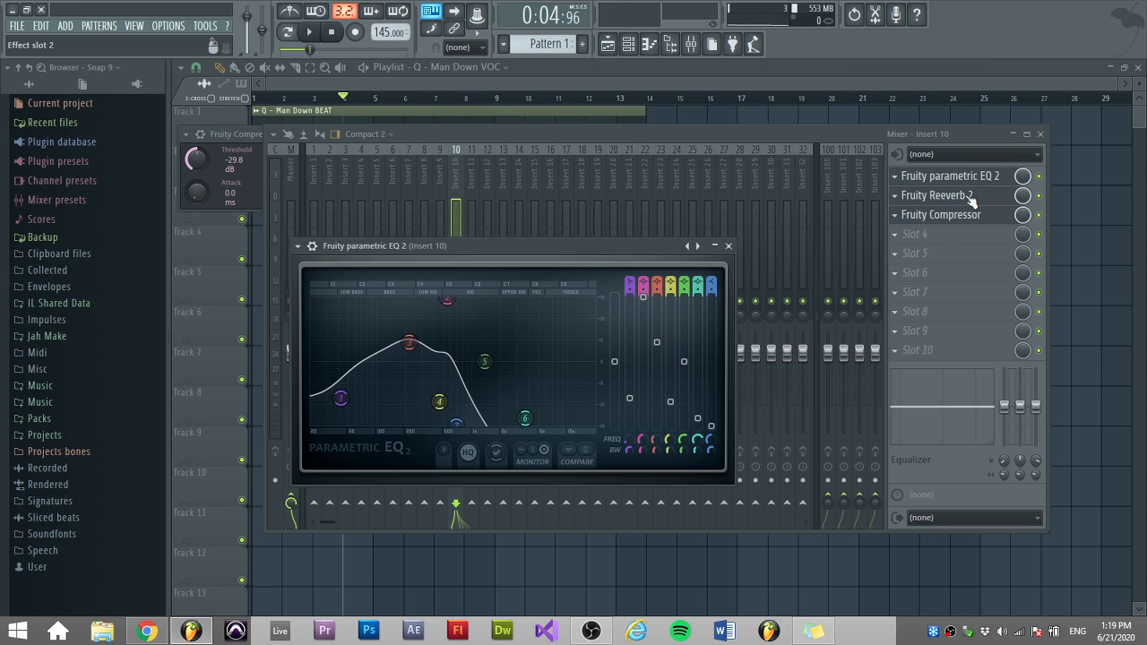
Start playback and reset each of the parametric EQ's moved bands to flat.
click(315, 36)
right_click(459, 418)
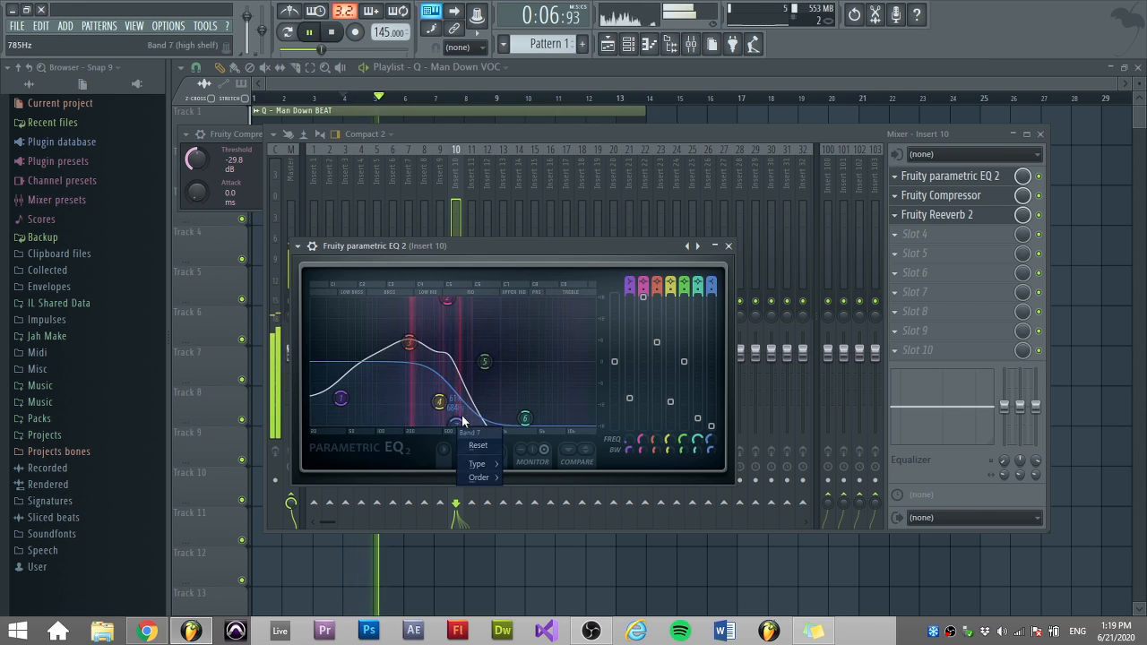
click(473, 443)
right_click(442, 403)
click(460, 423)
right_click(449, 301)
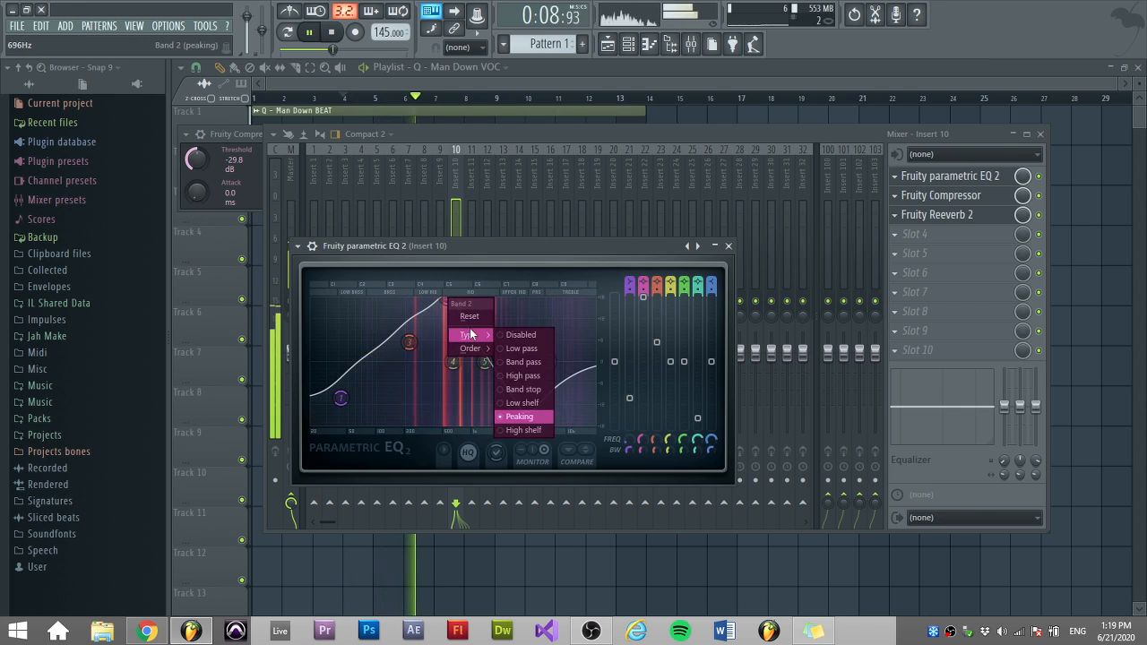
click(469, 316)
right_click(412, 340)
click(432, 355)
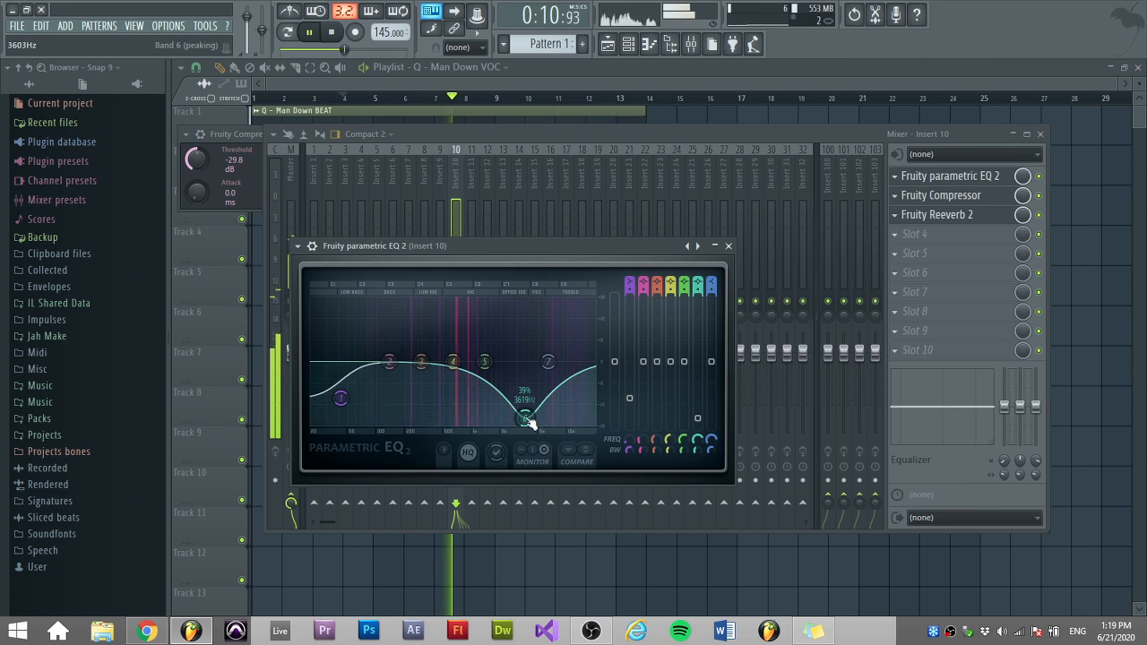
right_click(527, 419)
click(543, 435)
right_click(342, 398)
click(358, 415)
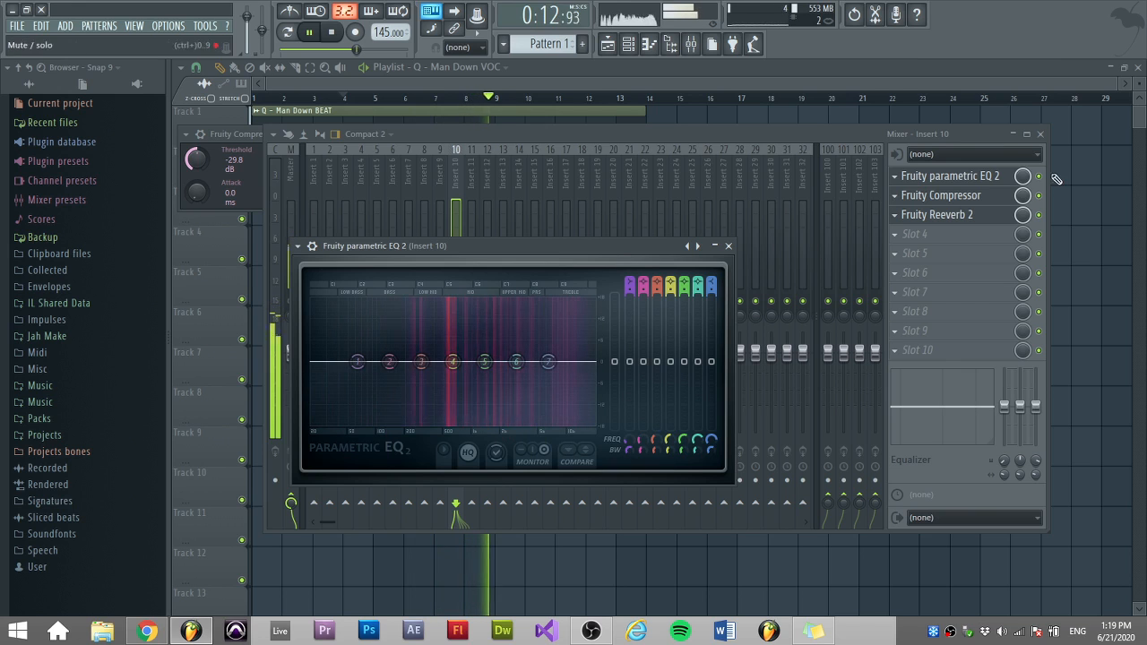
Load a preset into the parametric EQ from its plugin presets menu and restart playback.
click(298, 246)
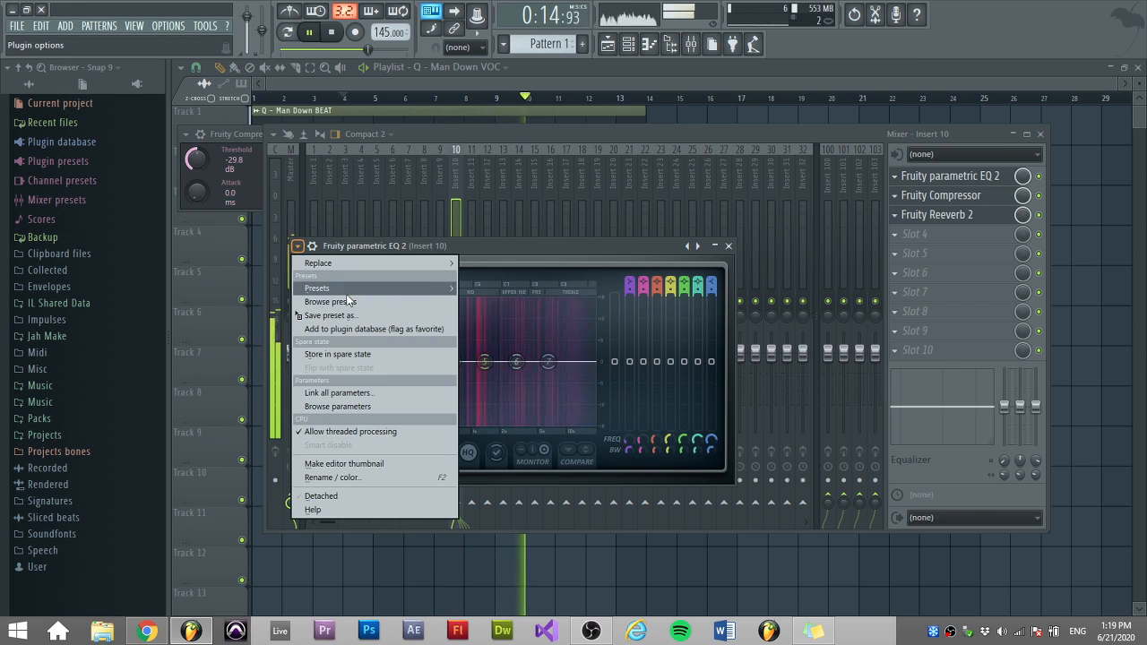
mouse_move(350, 290)
click(540, 427)
key(space)
key(space)
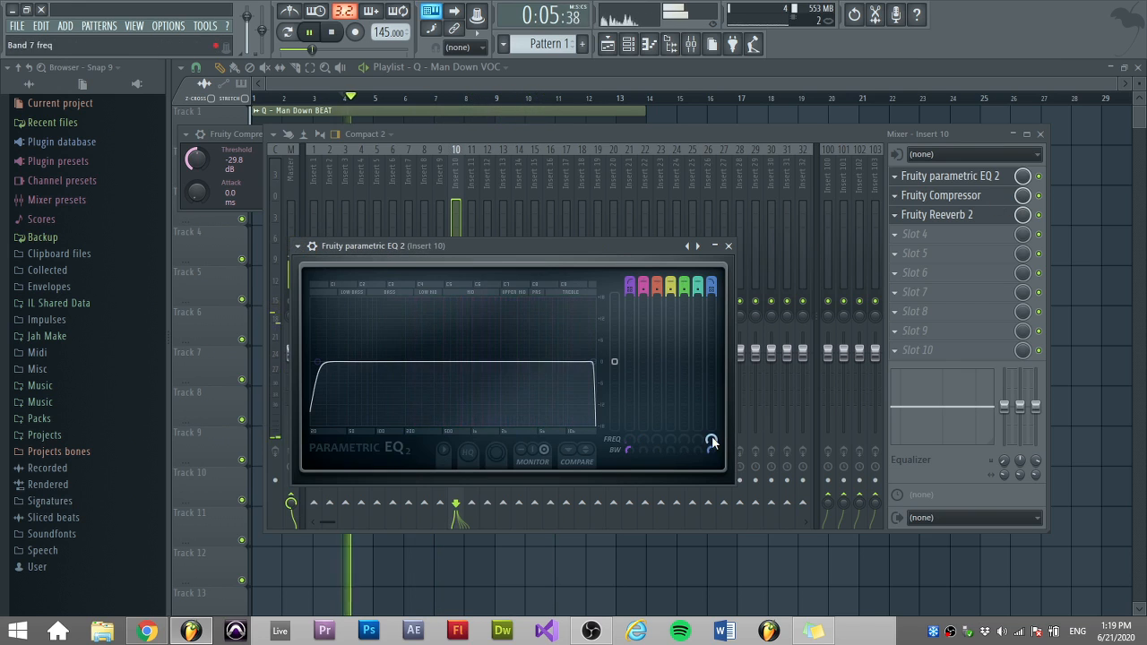
Tune the EQ's high-pass and low-pass band frequencies and bandwidths, setting the high-pass near 52 Hz, then stop playback.
drag(712, 442, 713, 489)
drag(629, 440, 630, 418)
drag(711, 449, 712, 457)
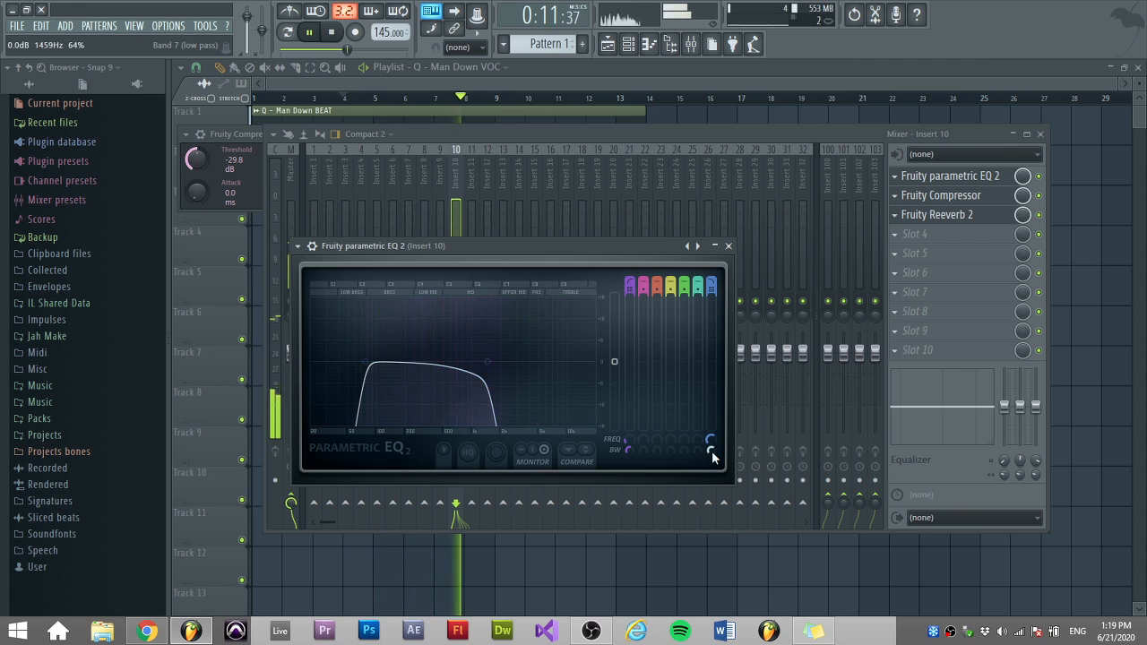
drag(630, 440, 633, 427)
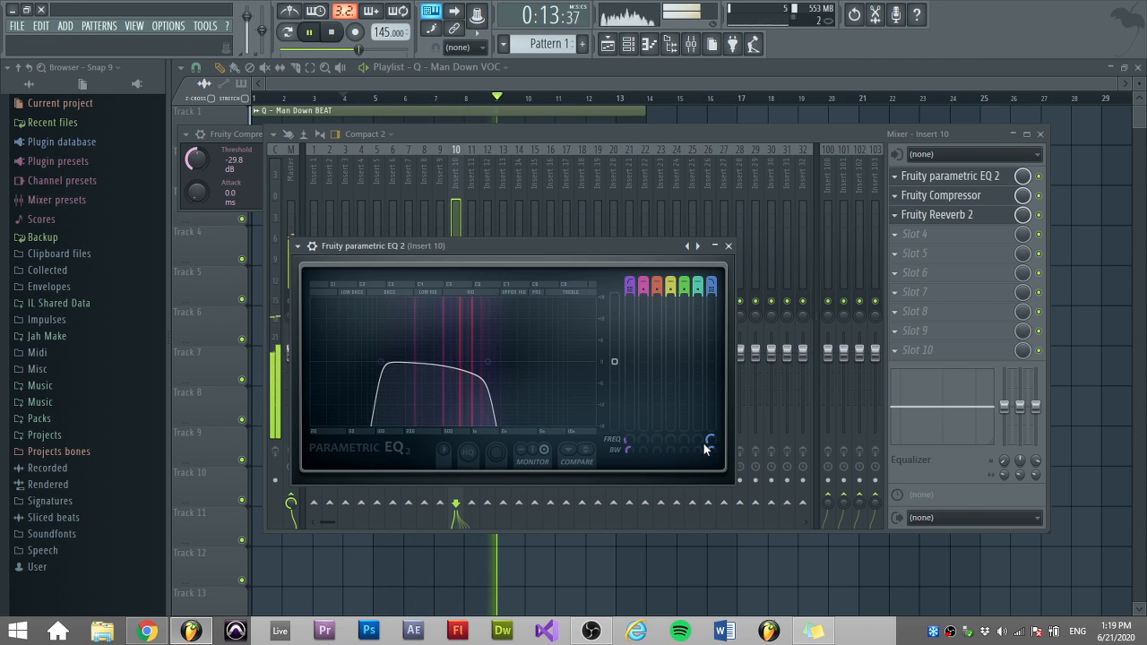
drag(704, 446, 704, 381)
drag(627, 439, 627, 454)
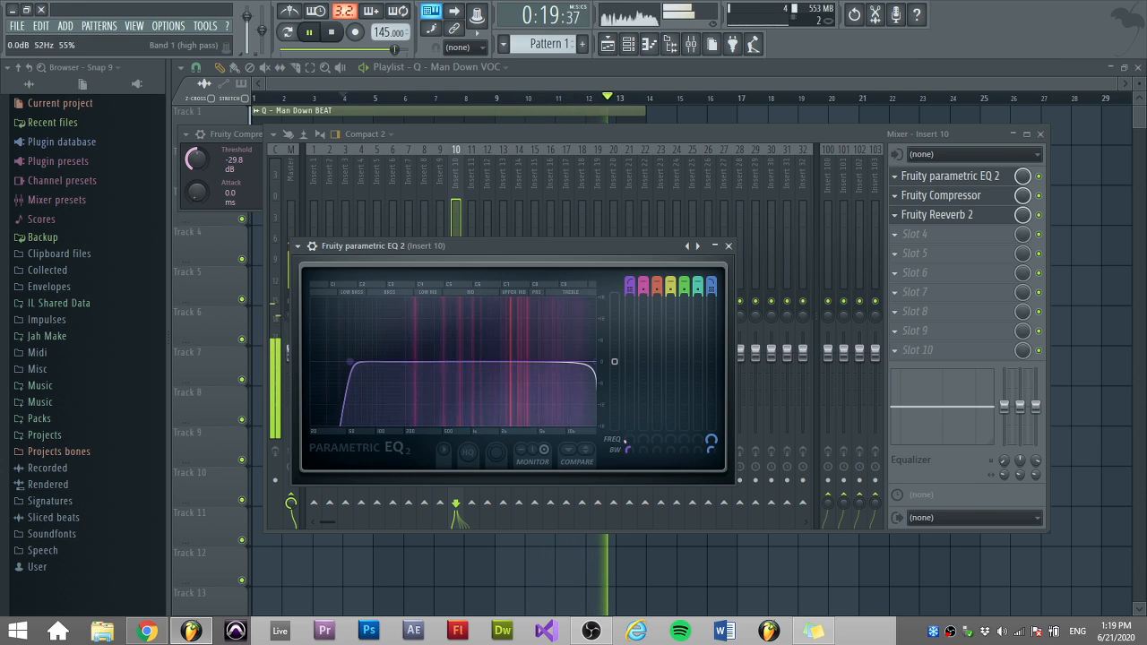
key(space)
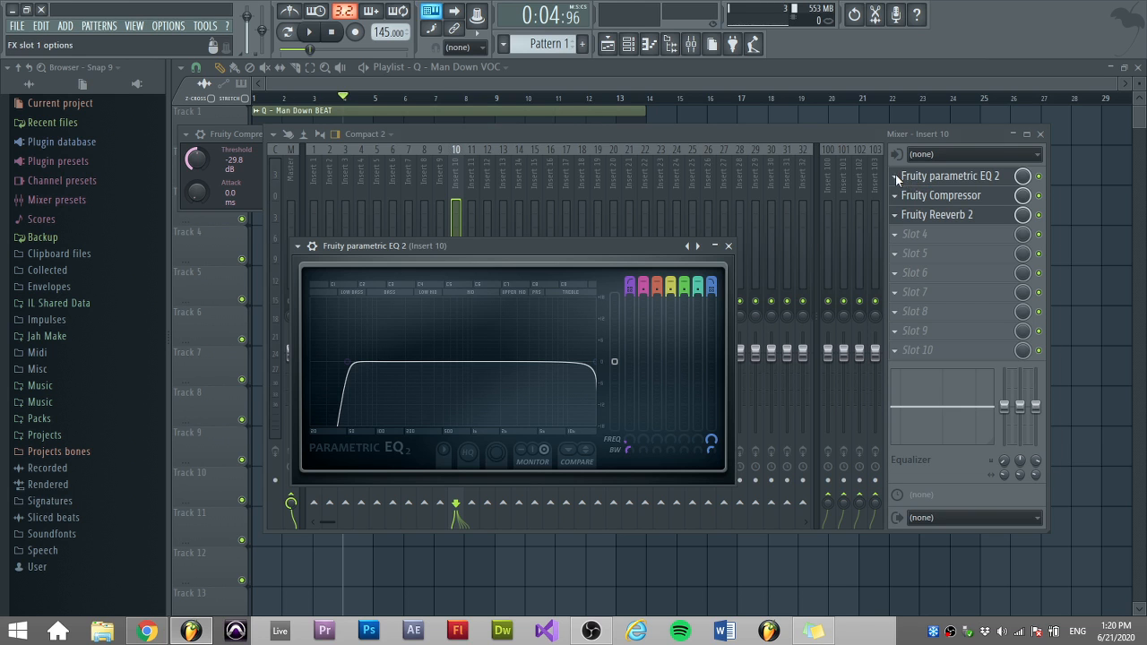
Remove the Fruity parametric EQ 2 from the first effect slot of insert 10.
click(895, 178)
mouse_move(905, 193)
click(128, 30)
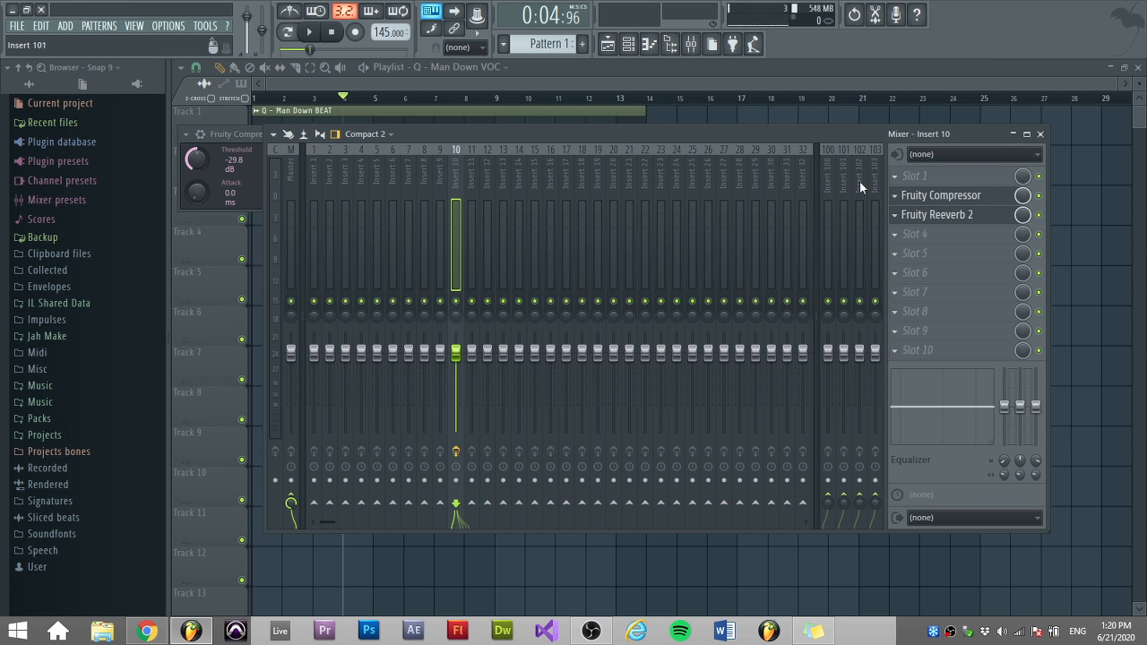
Remove the Fruity Compressor from the second effect slot, leaving that slot empty.
click(903, 198)
mouse_move(909, 213)
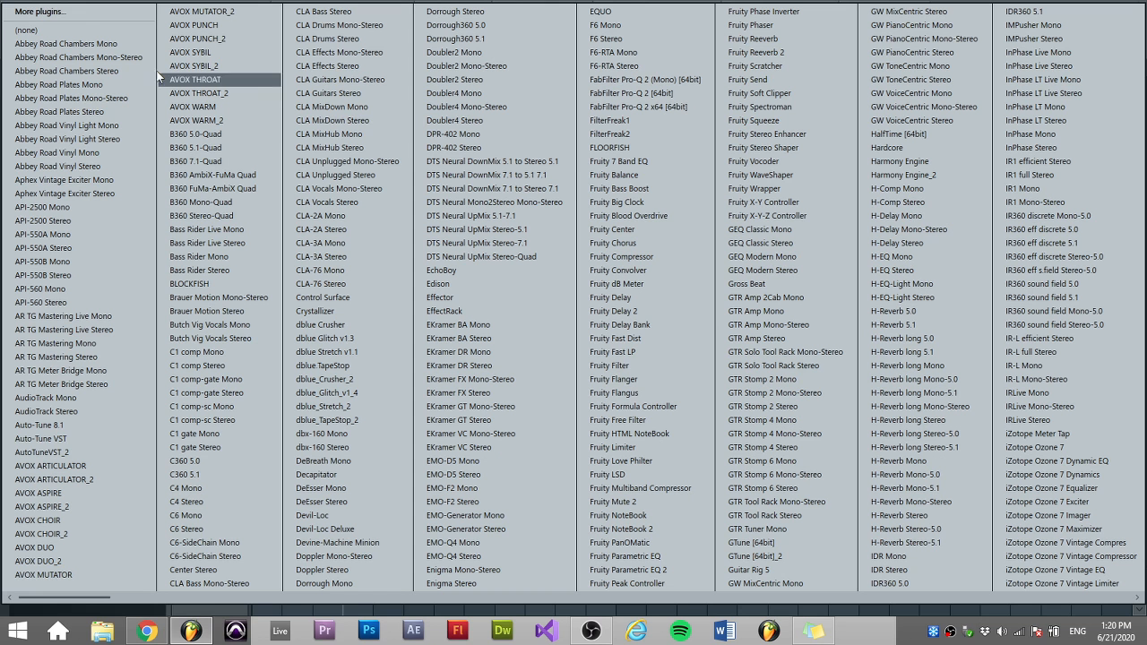
click(85, 29)
Open the Fruity Reeverb 2 plugin window, reposition it, and reset its wet level fader.
click(1005, 218)
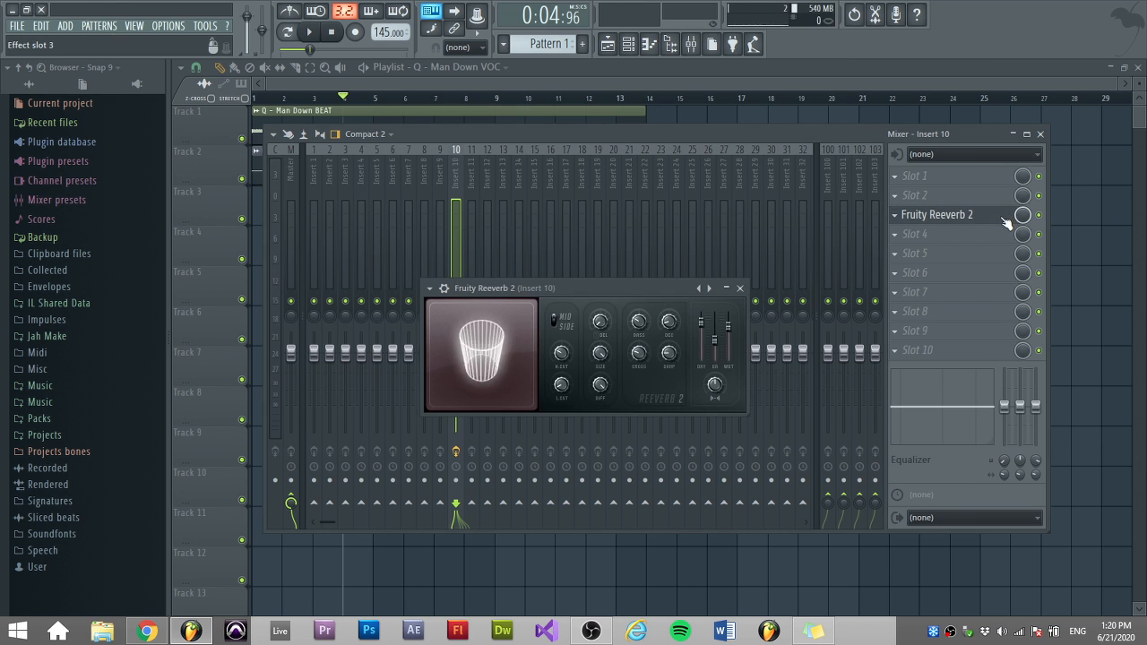
drag(667, 287, 593, 269)
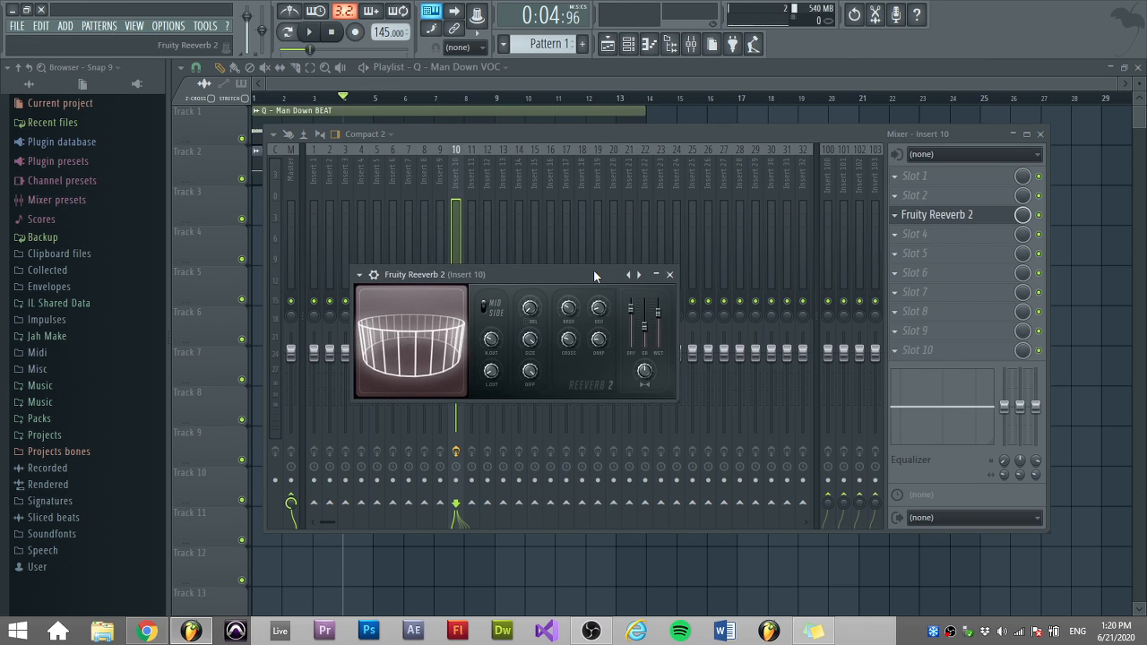
right_click(658, 312)
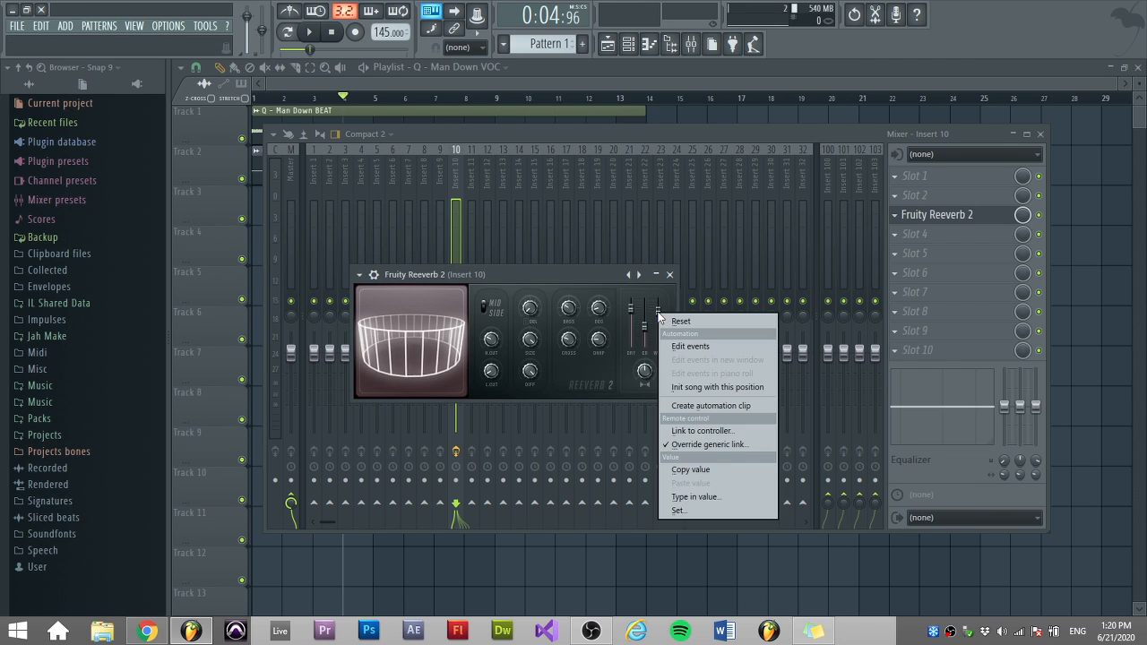
click(661, 318)
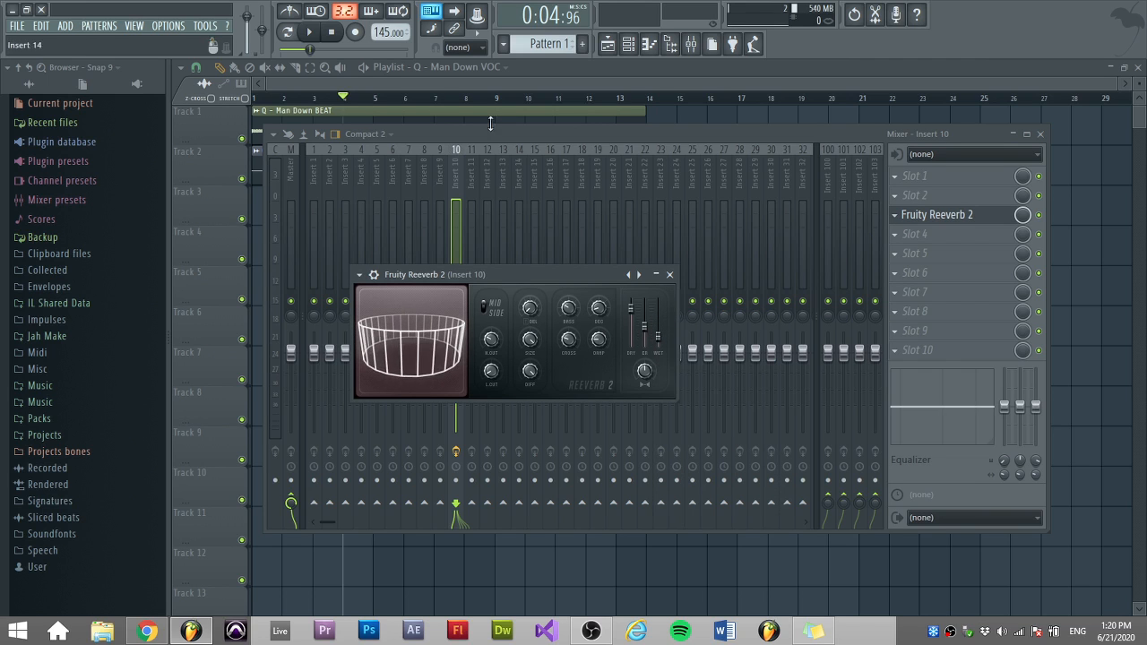
Start playback, close the mixer, and mute the beat track to listen to the vocal alone.
click(312, 33)
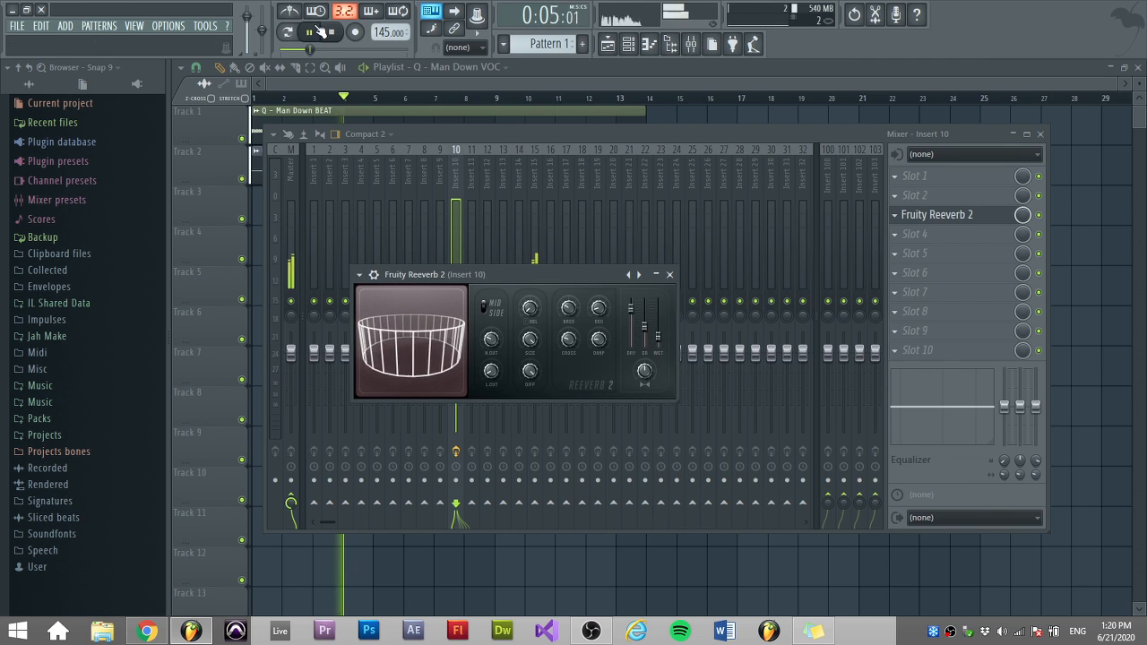
click(410, 83)
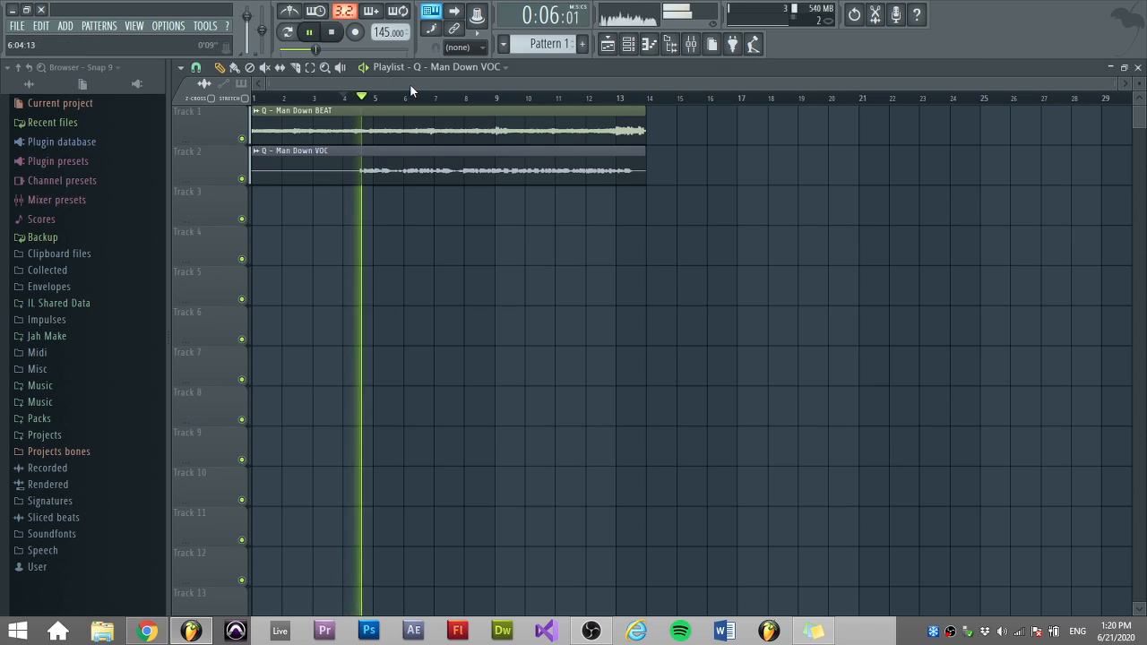
click(241, 138)
key(space)
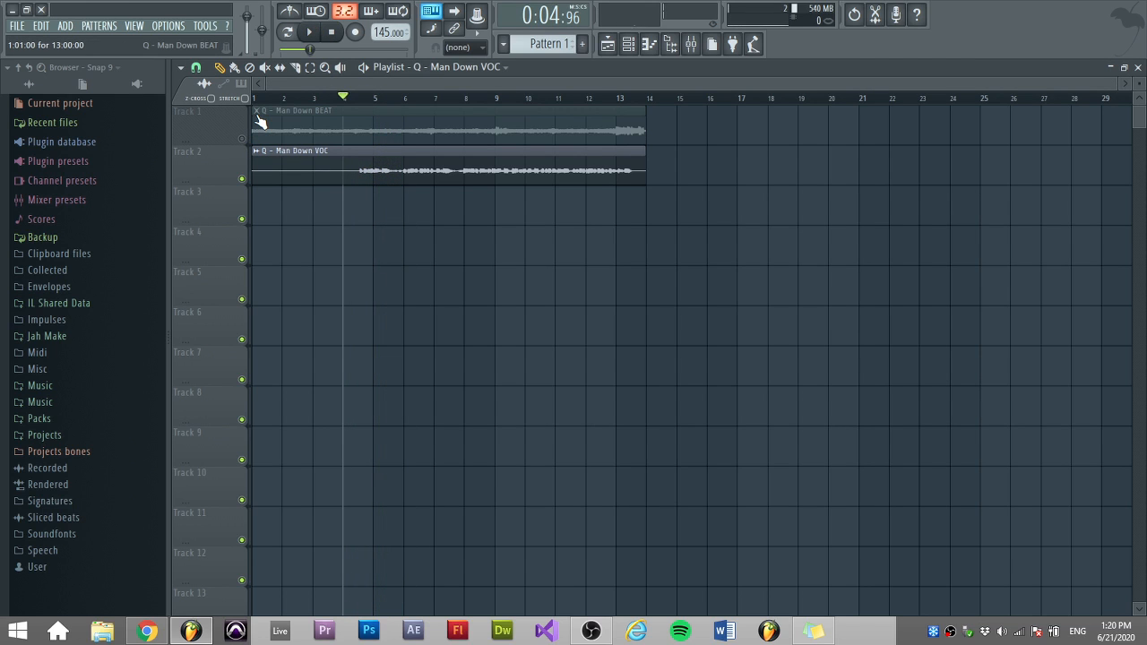
key(space)
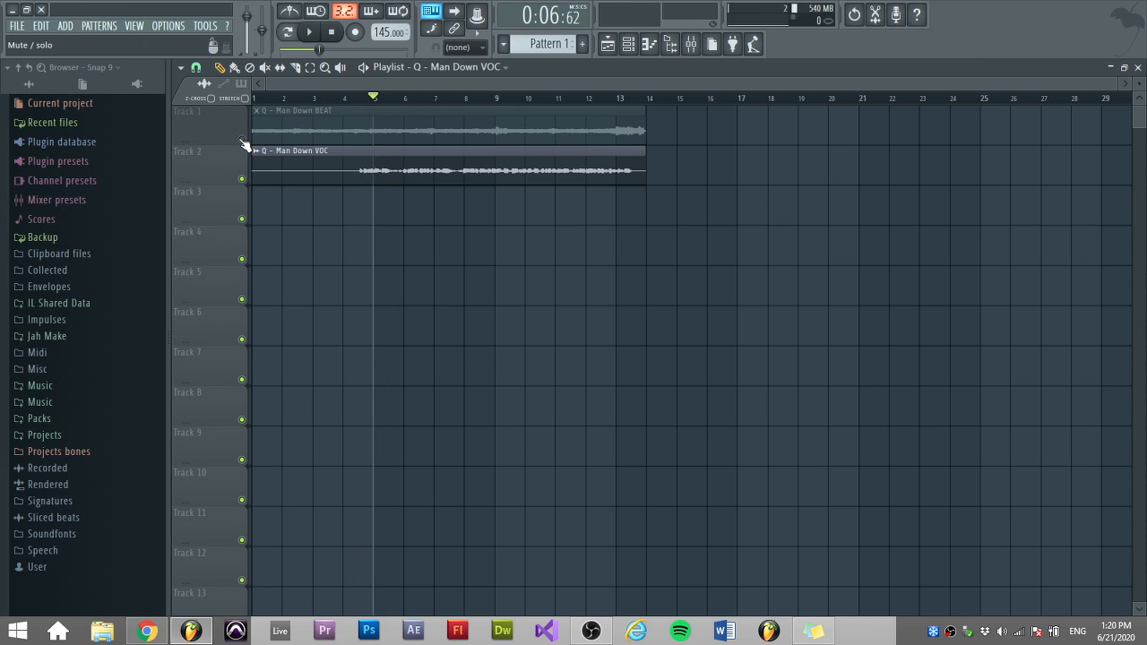
Play the song from near bar 13 and stop playback.
click(614, 98)
key(space)
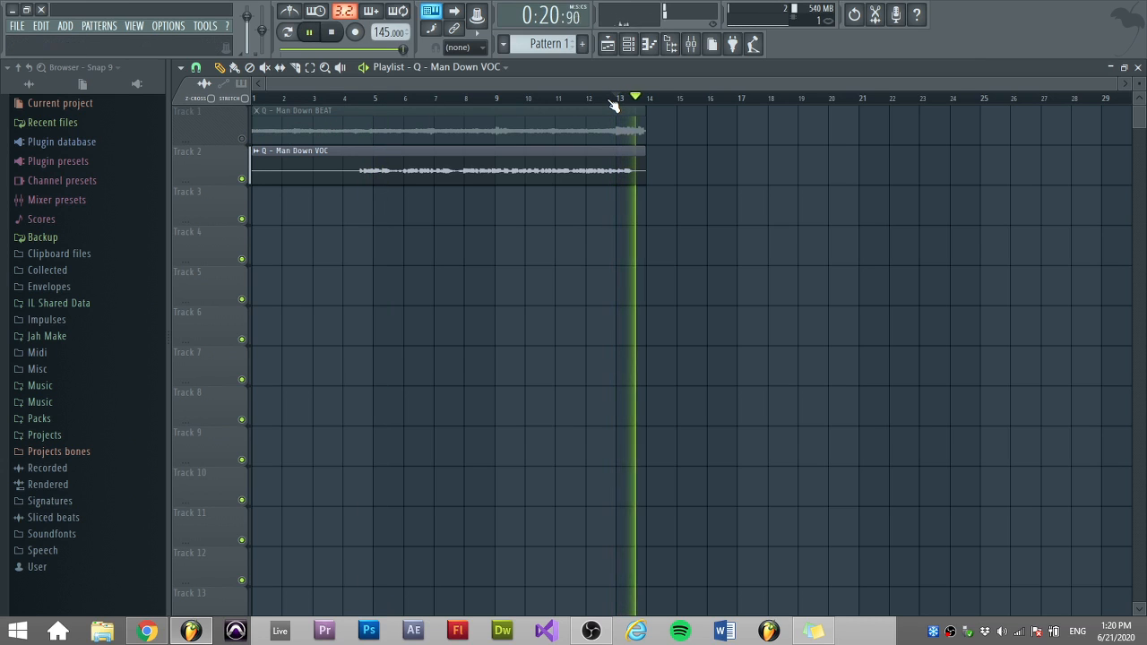
key(space)
Unmute the beat track and briefly reopen and close the mixer.
click(257, 140)
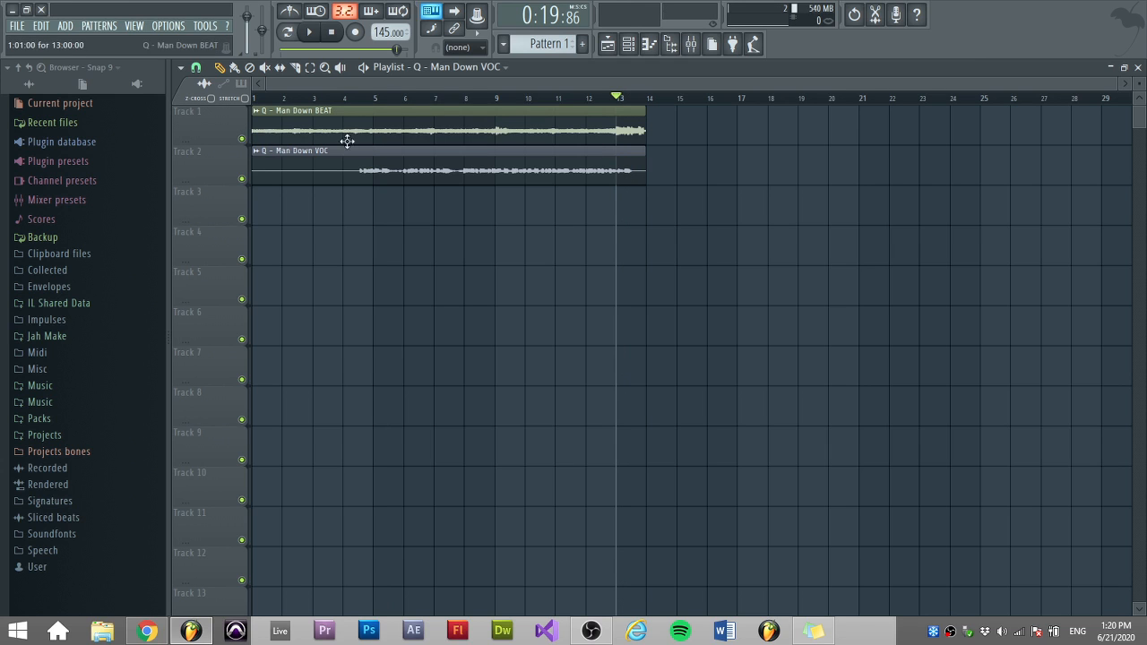
click(691, 44)
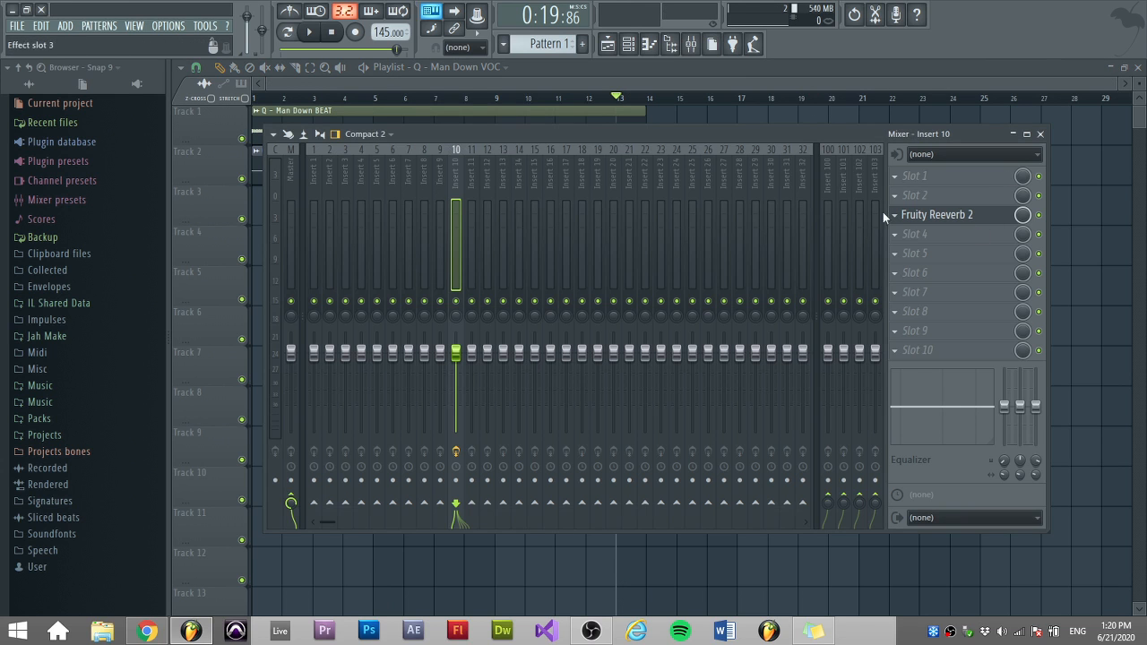
key(F9)
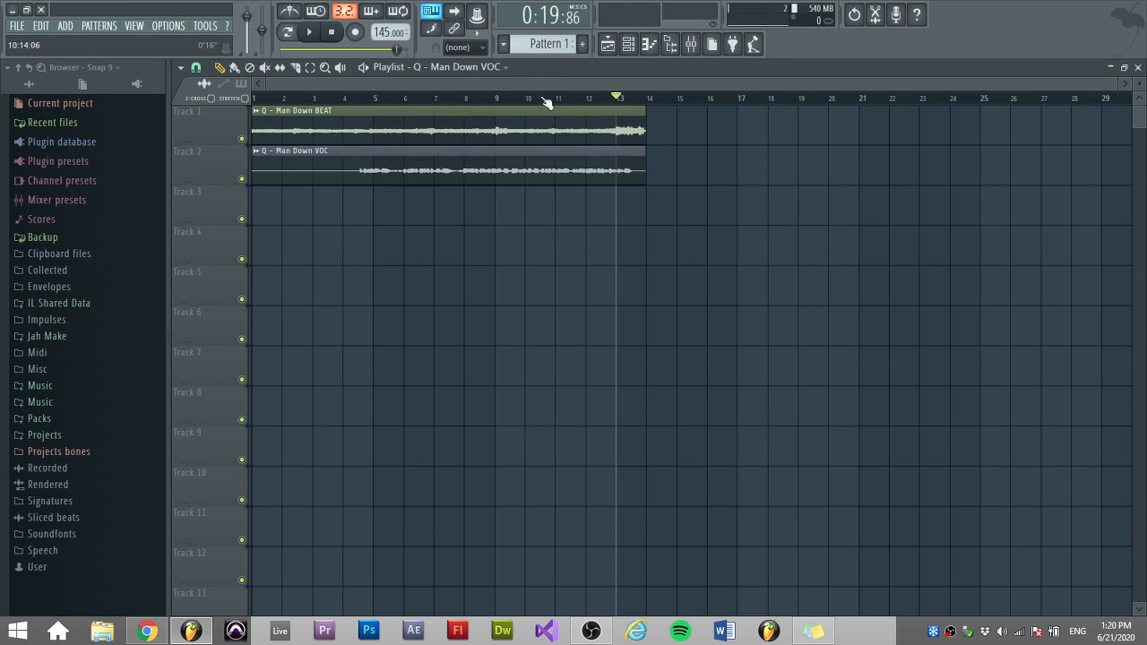